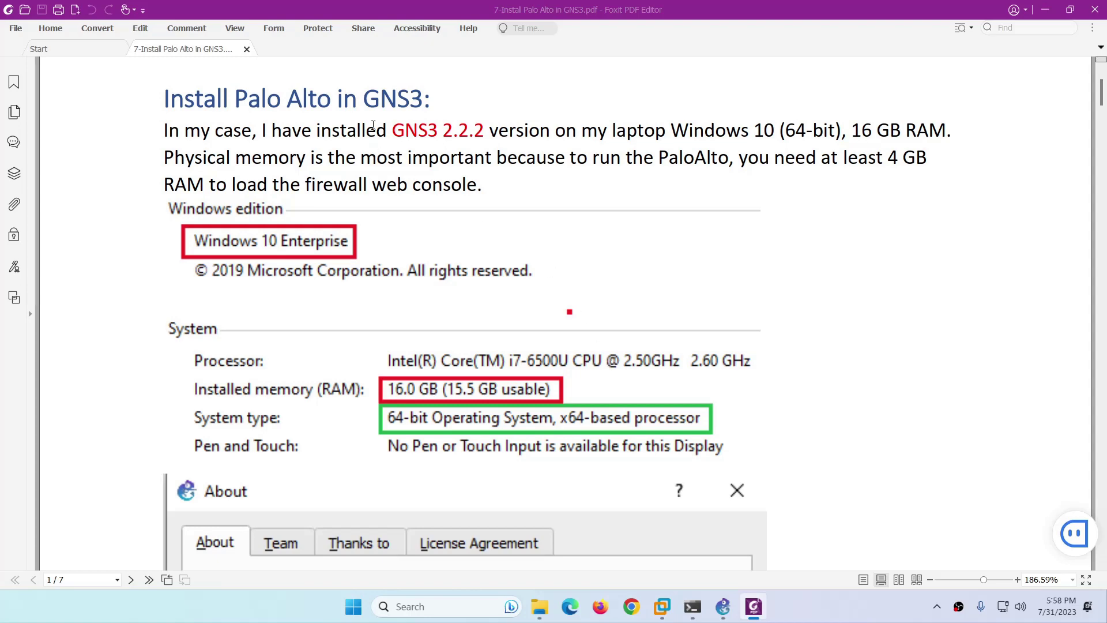
Highlight the word GNS3 in the heading of the Palo Alto install guide PDF.
drag(363, 100, 425, 99)
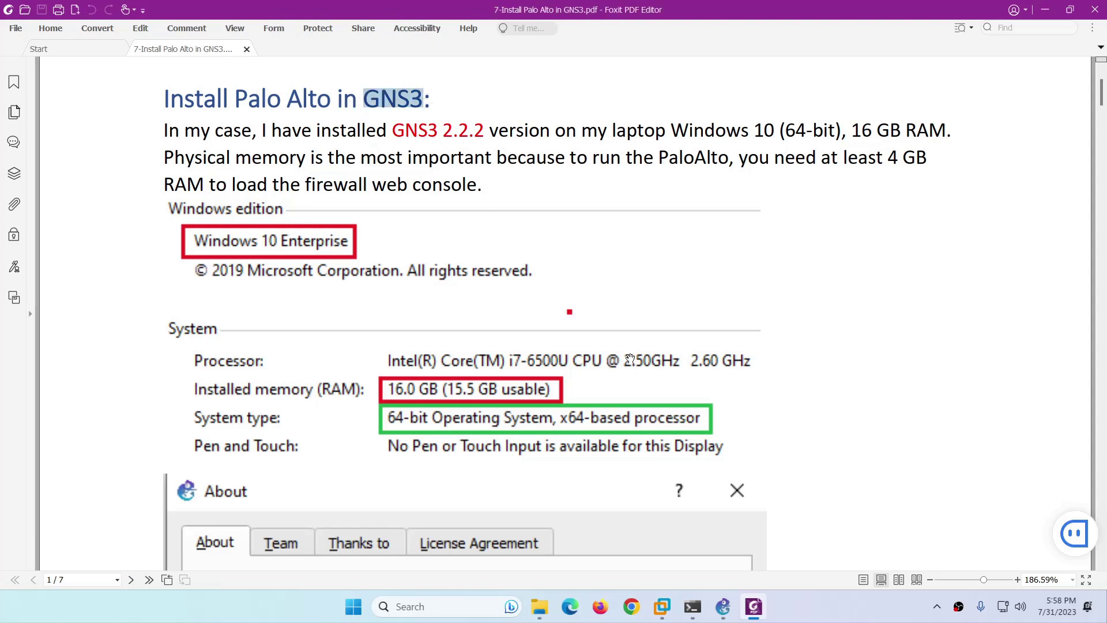
click(727, 612)
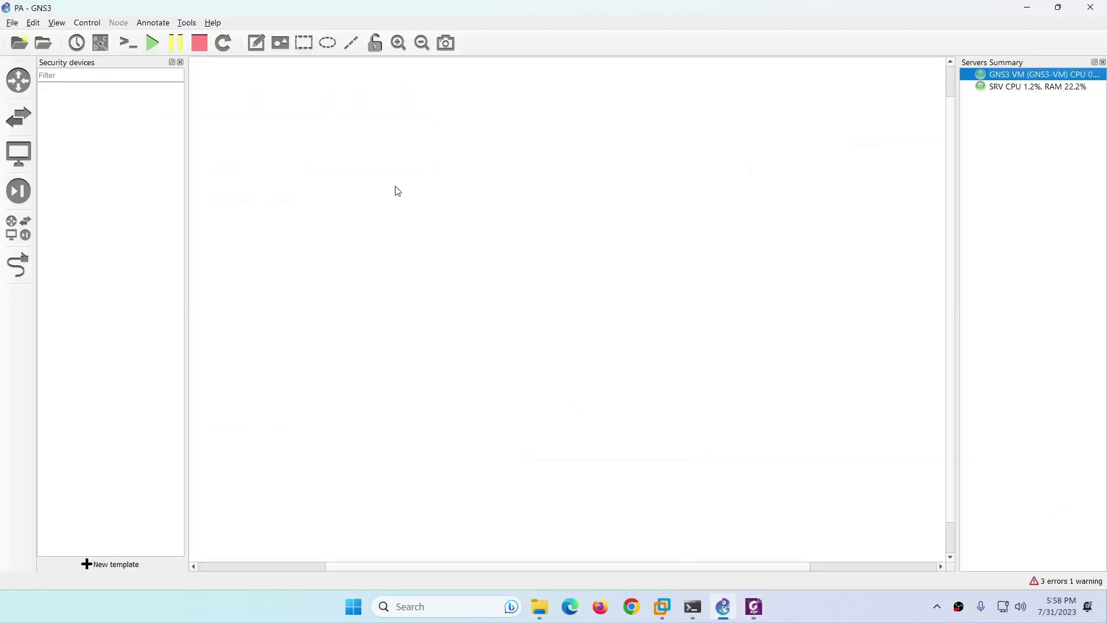
click(209, 26)
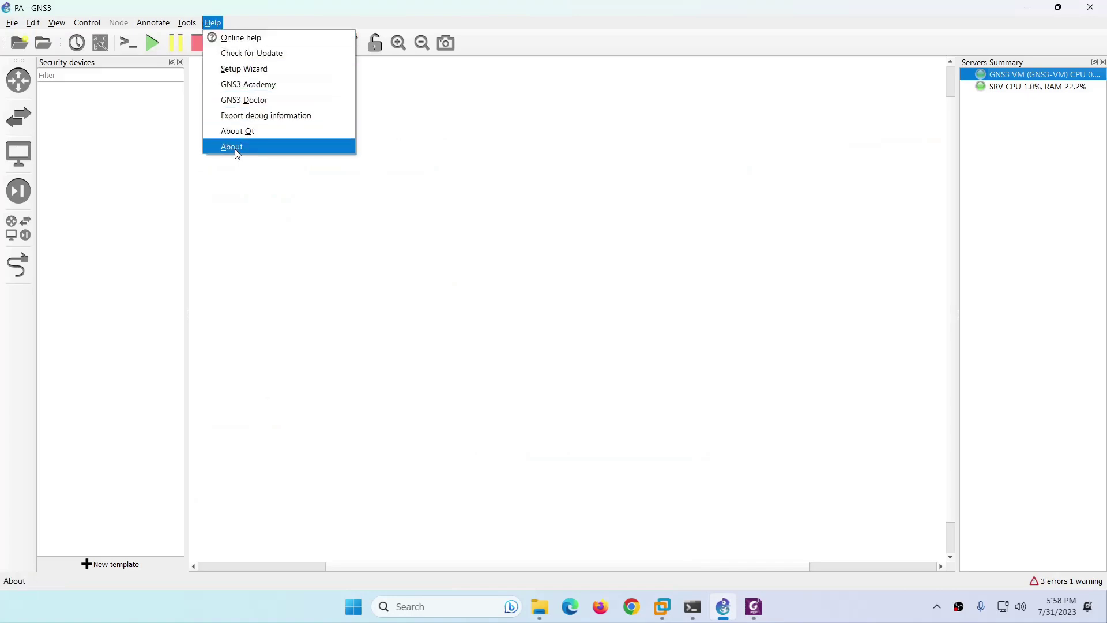
click(235, 146)
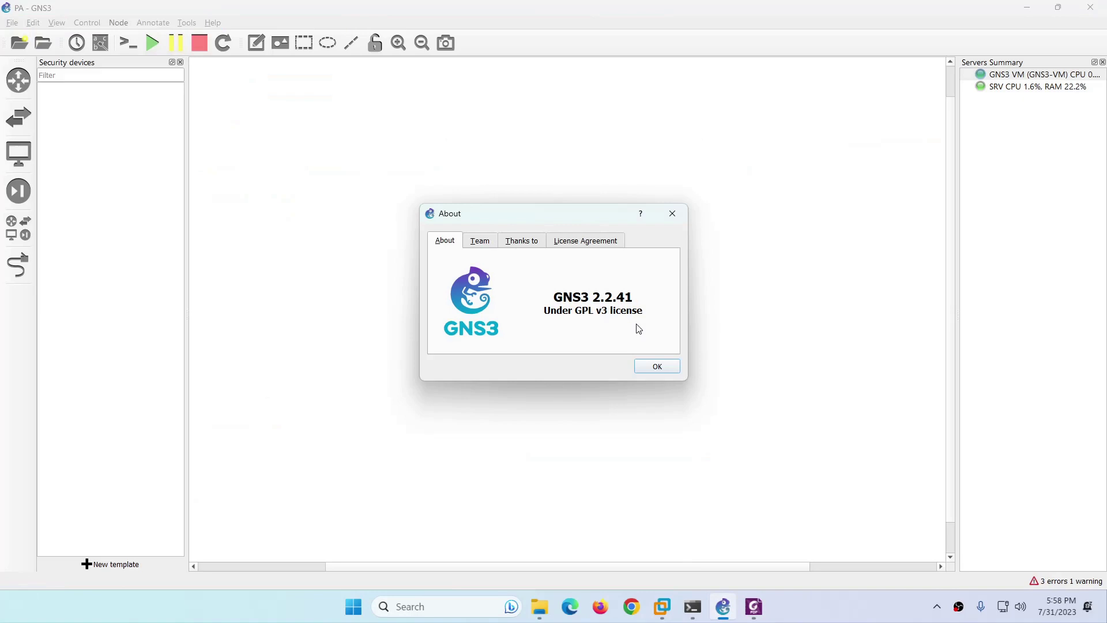
click(656, 366)
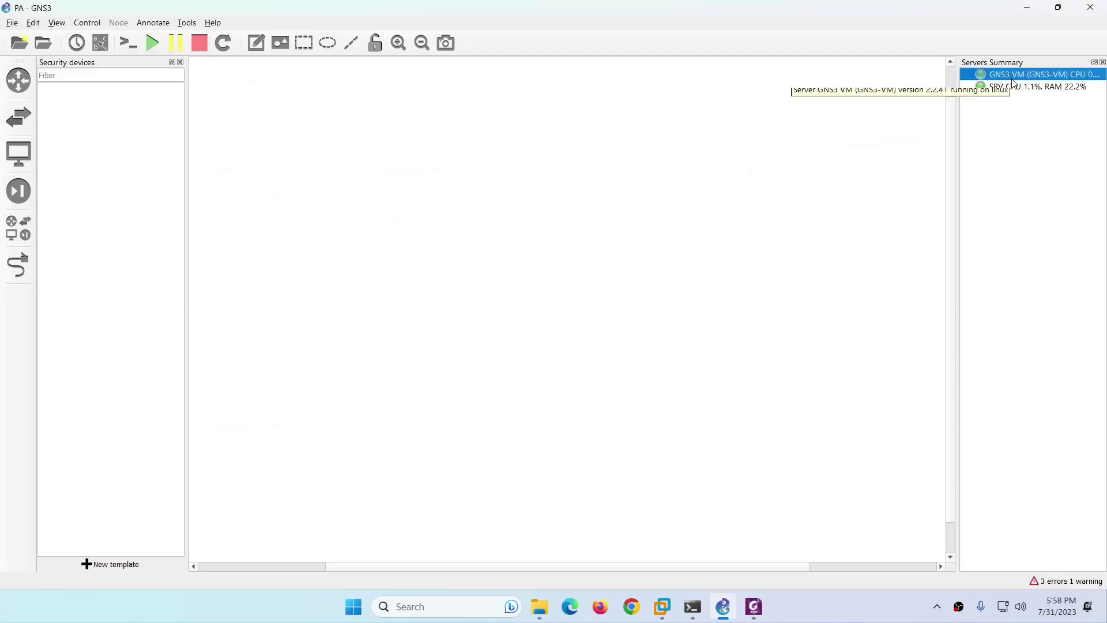
click(663, 608)
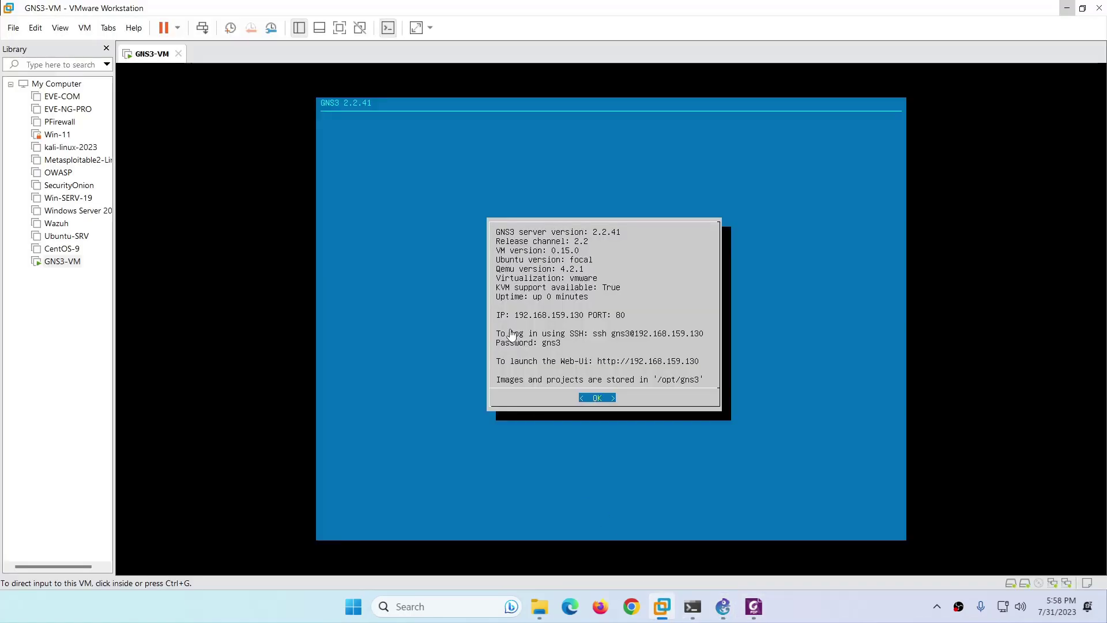
click(1066, 8)
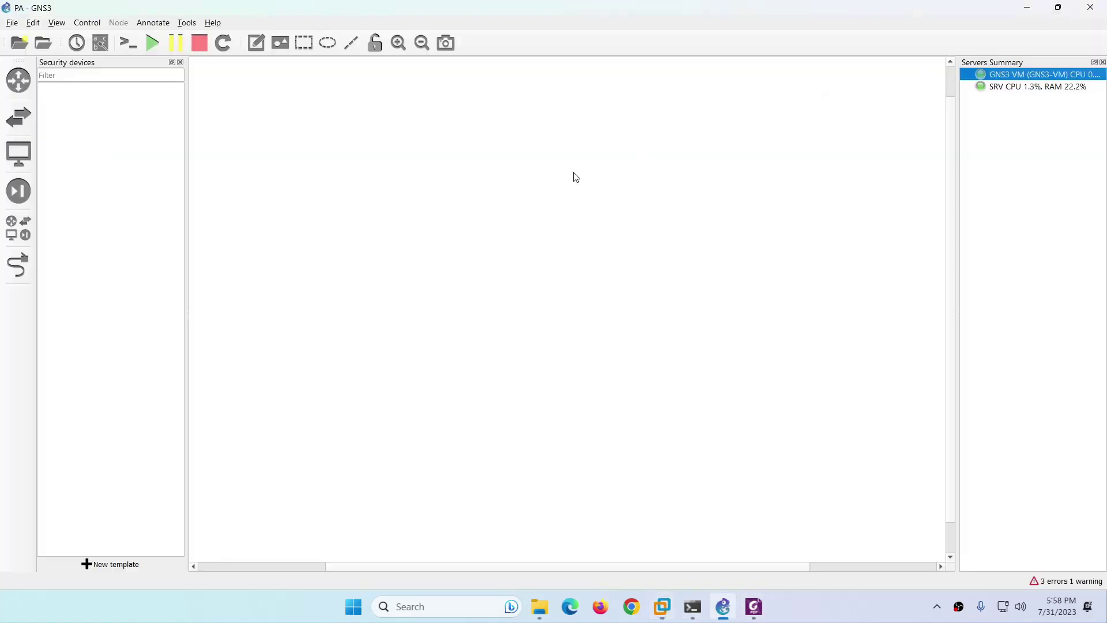
Create a new template and start installing the PA-VM appliance from the Firewalls category.
click(22, 198)
click(23, 198)
click(117, 568)
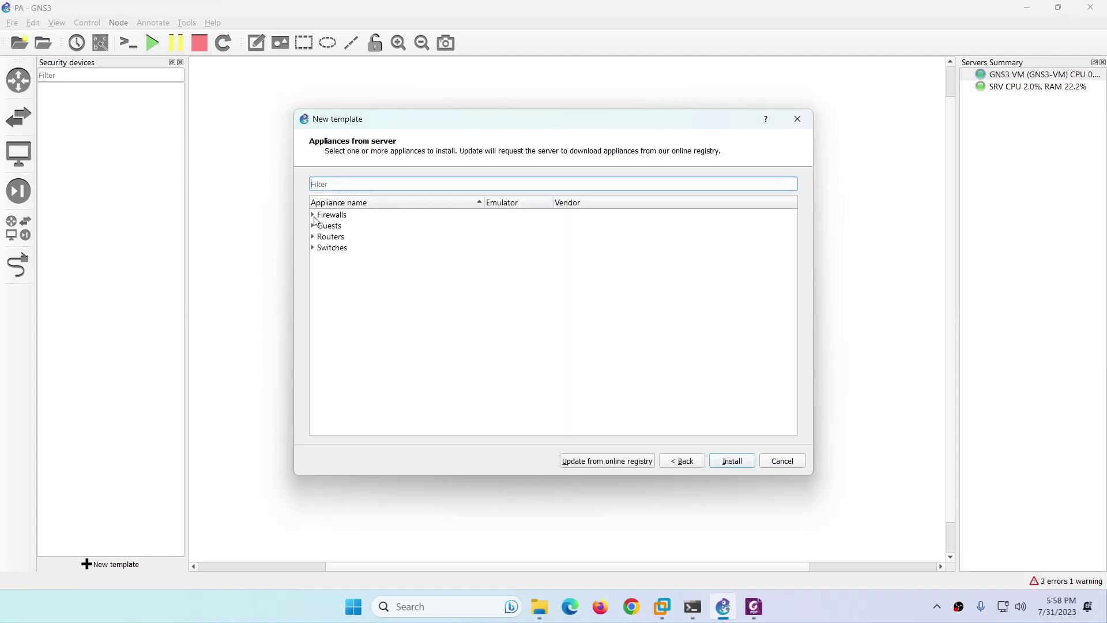
click(313, 215)
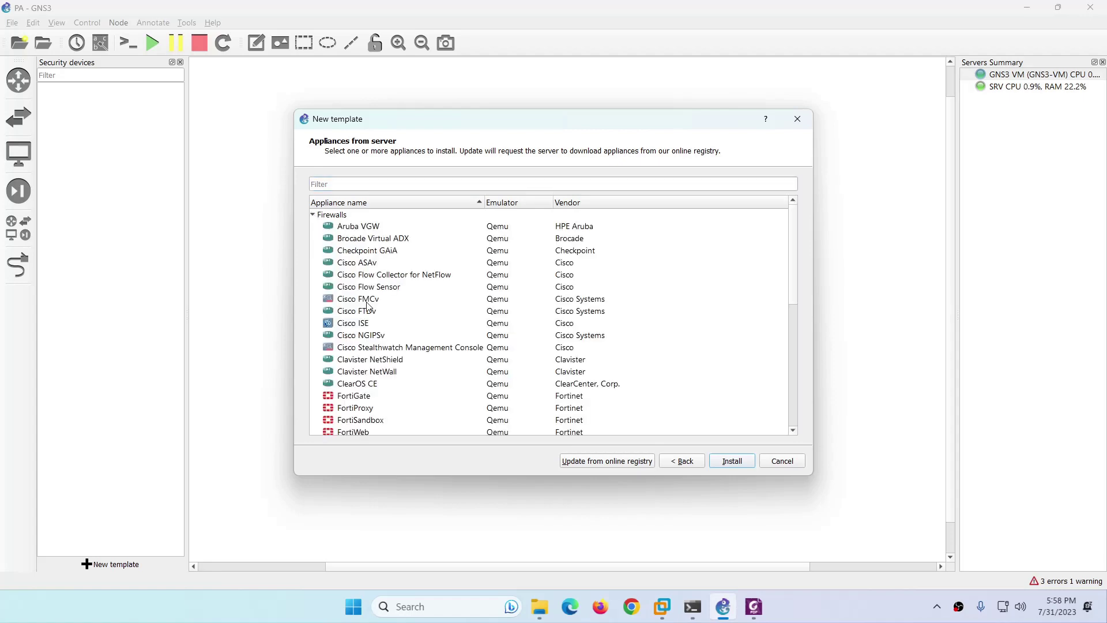
scroll(372, 325, down, 2)
scroll(380, 340, down, 4)
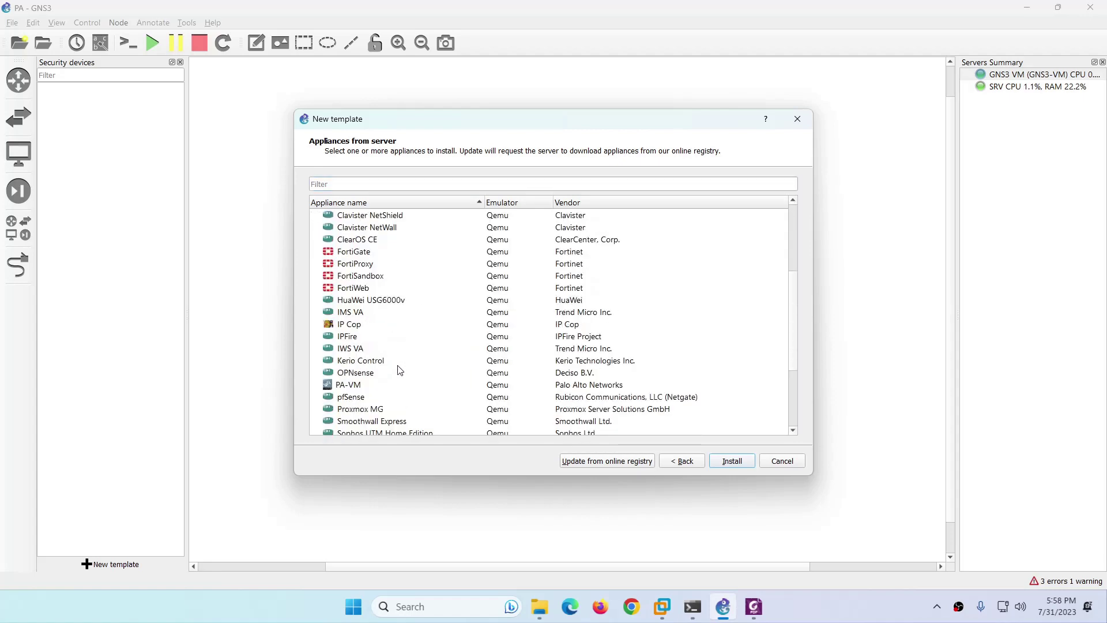
click(344, 314)
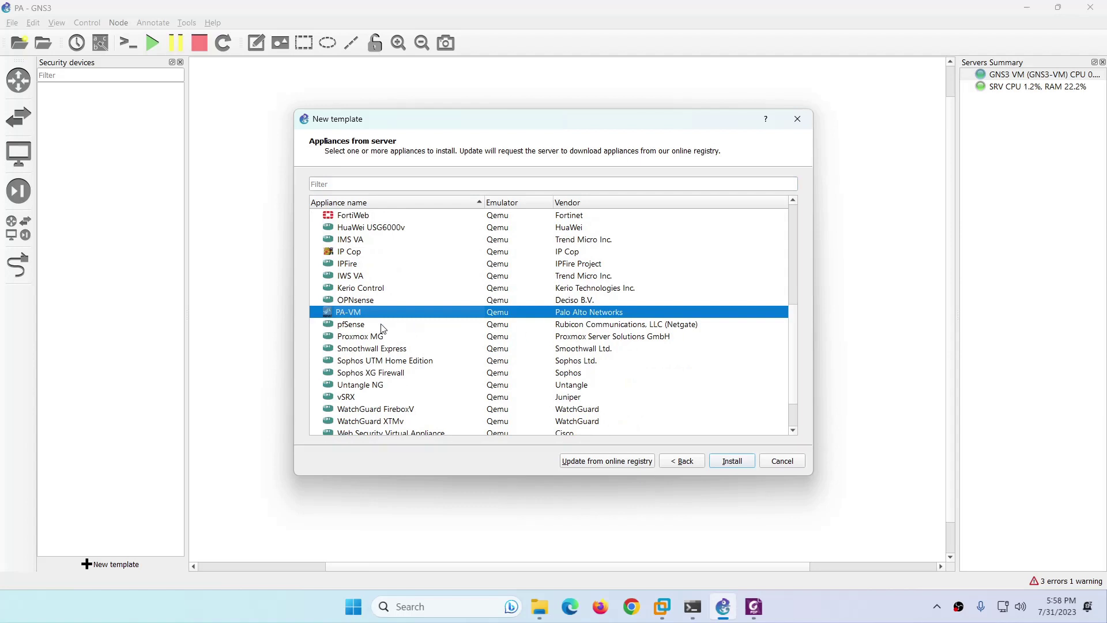
click(728, 465)
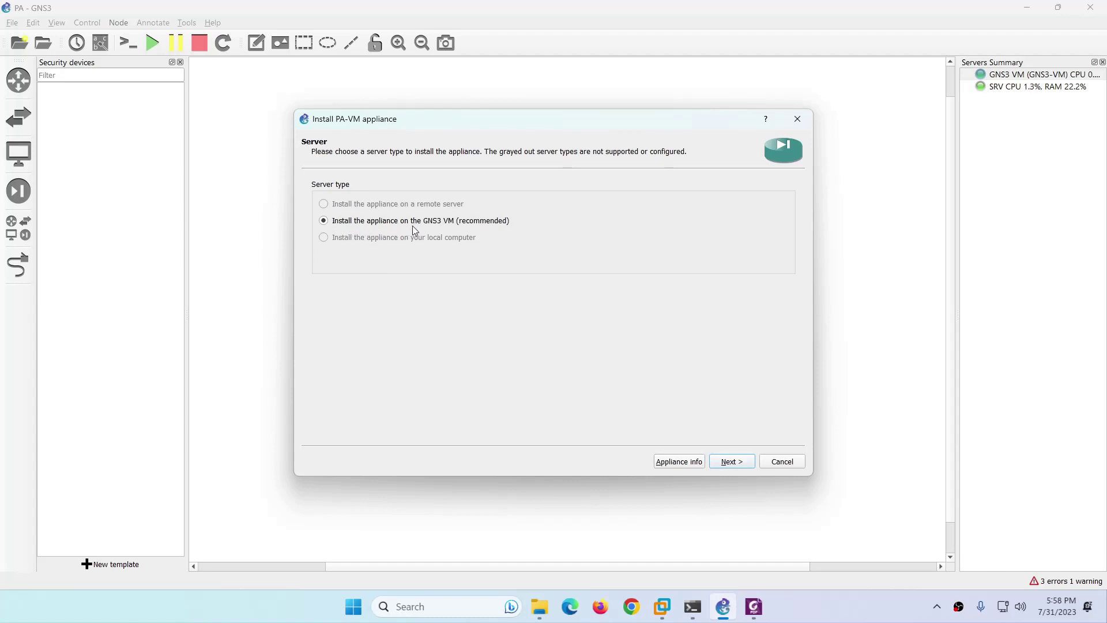
Accept the GNS3 VM server and default Qemu binary, then pick PAN VM-Series Firewall 10.0.0.
click(662, 606)
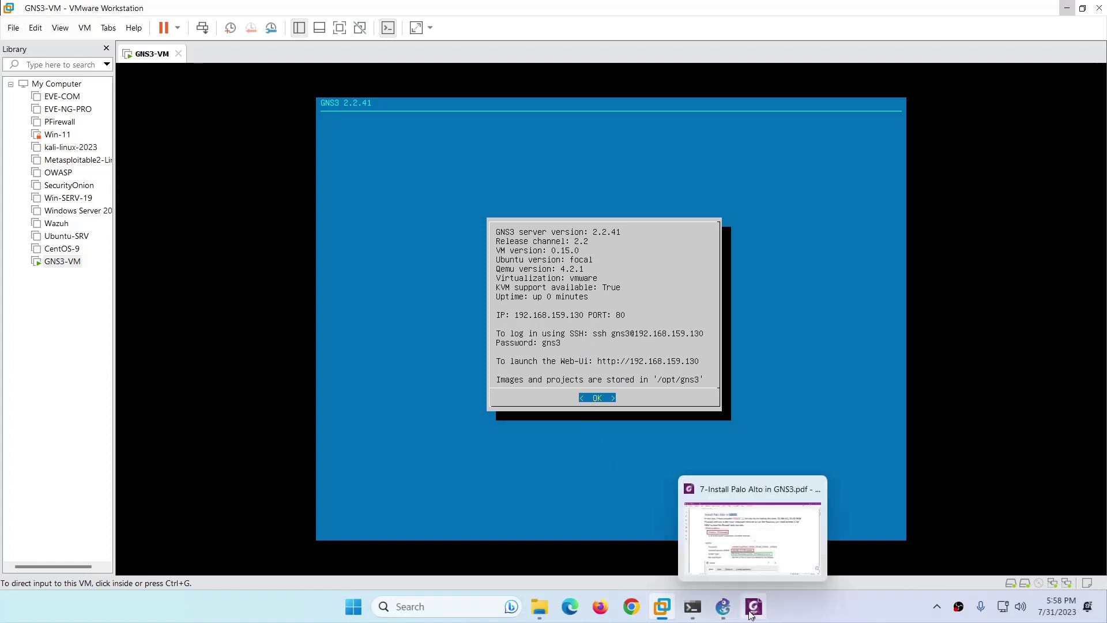
click(723, 607)
click(728, 462)
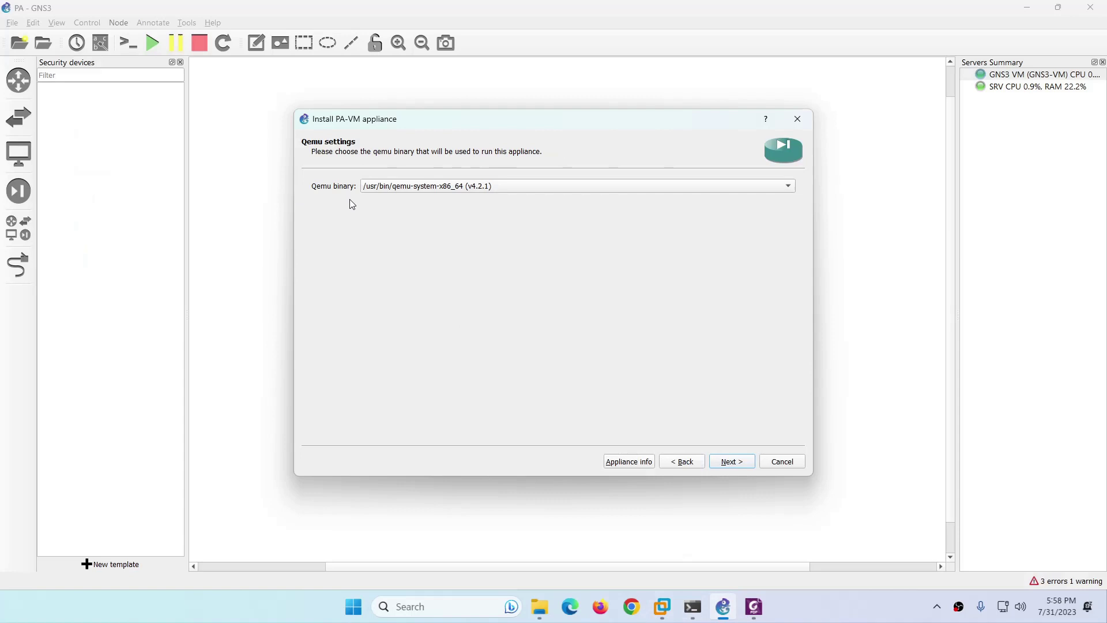
click(731, 462)
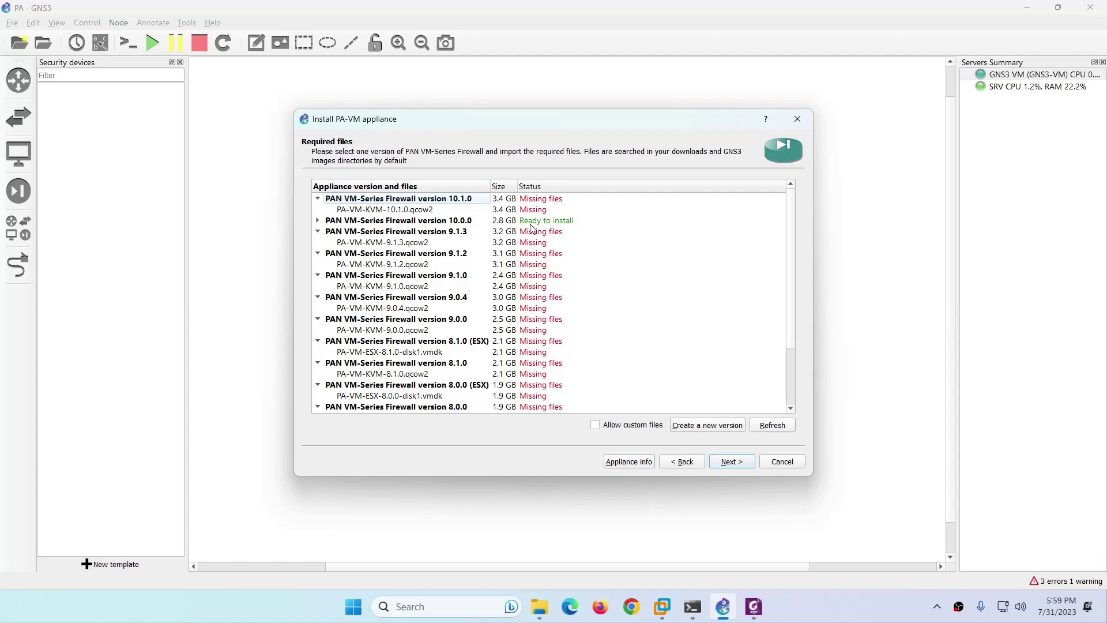
click(548, 223)
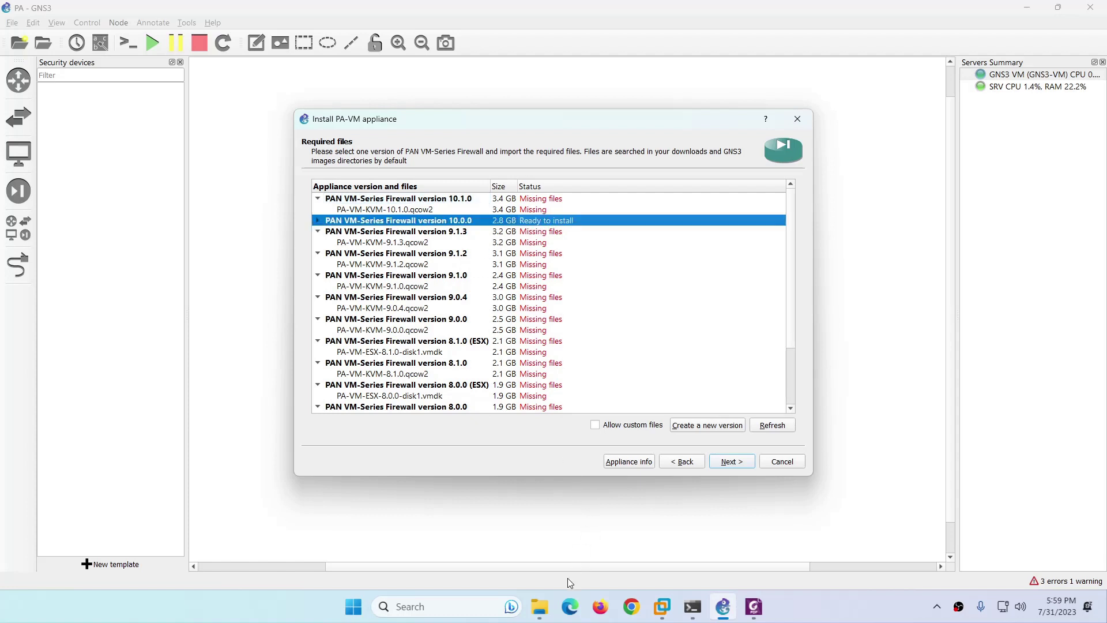
click(318, 222)
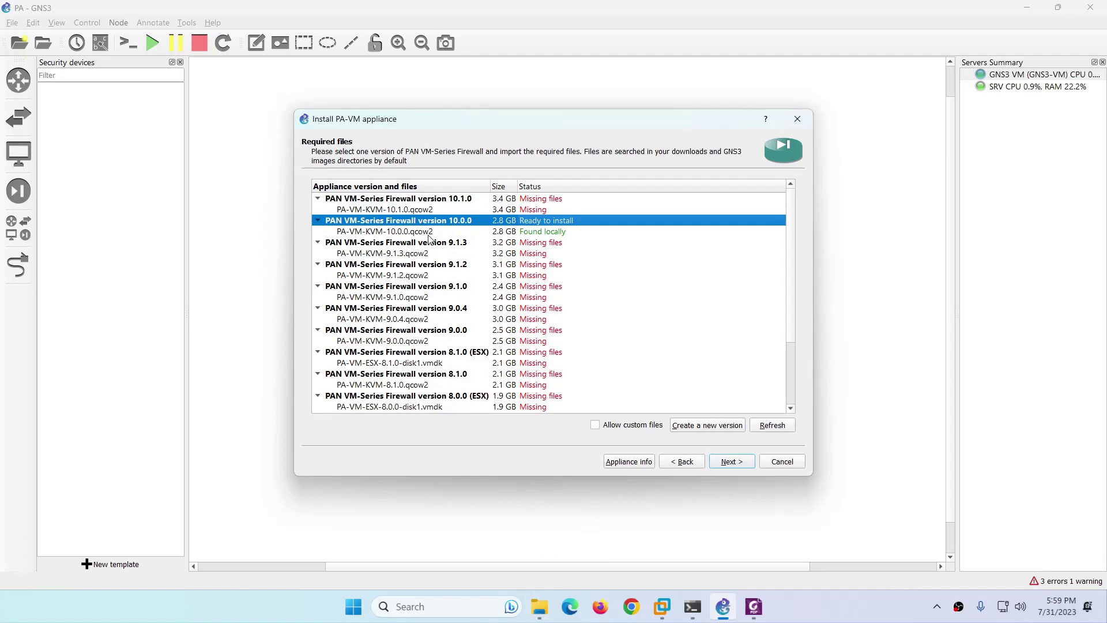
Confirm the 2.84 GB PA-VM-KVM-10.0.0.qcow2 image is in Downloads, then return to GNS3.
click(539, 606)
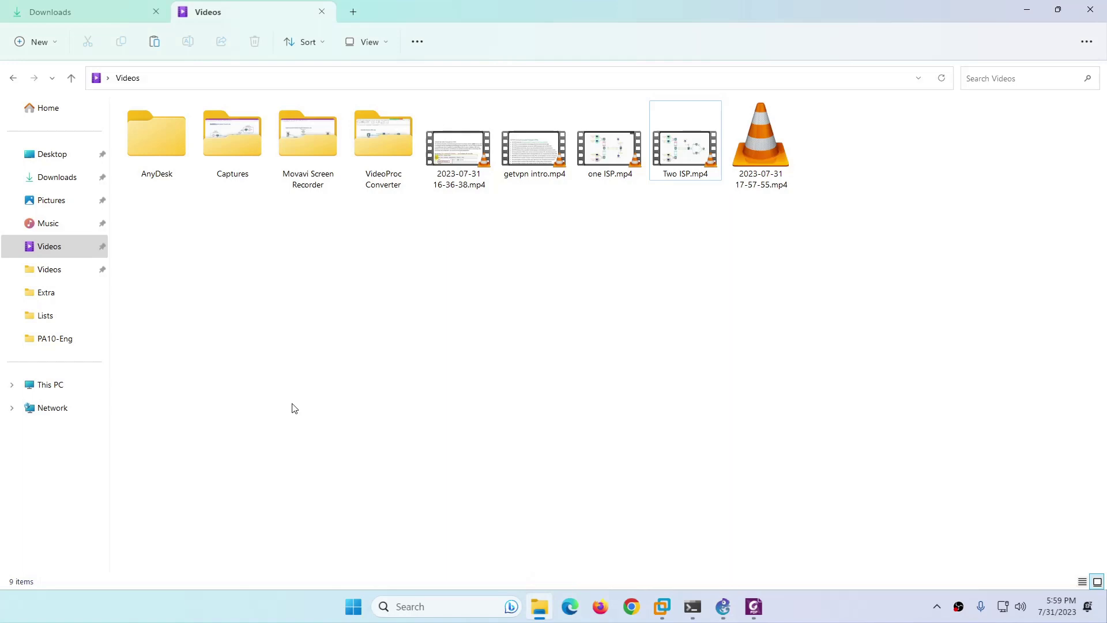
click(57, 184)
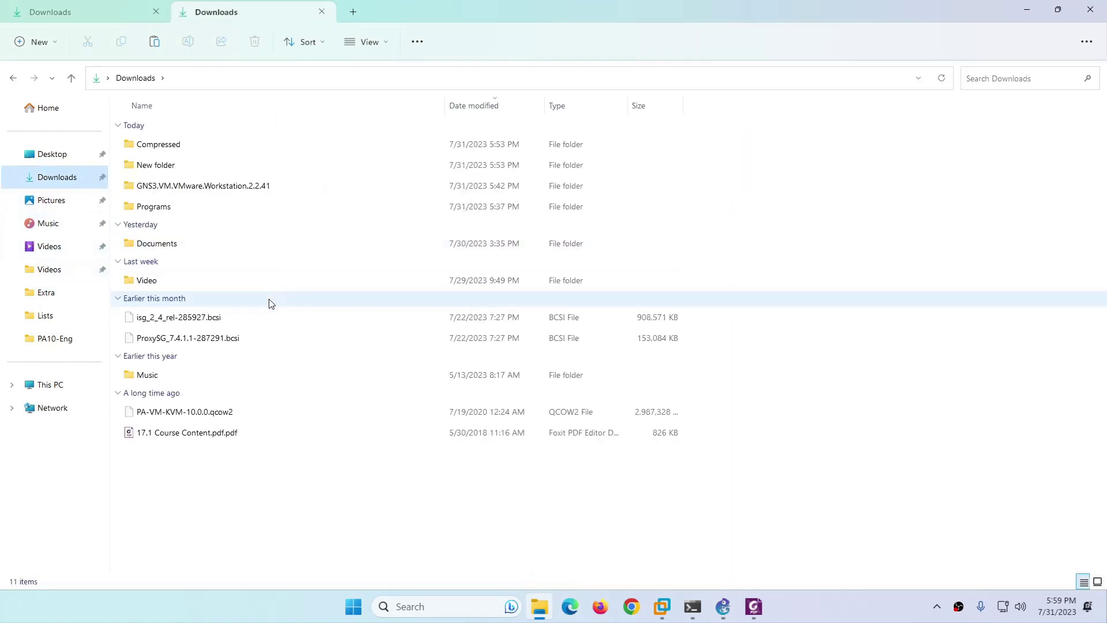
click(143, 420)
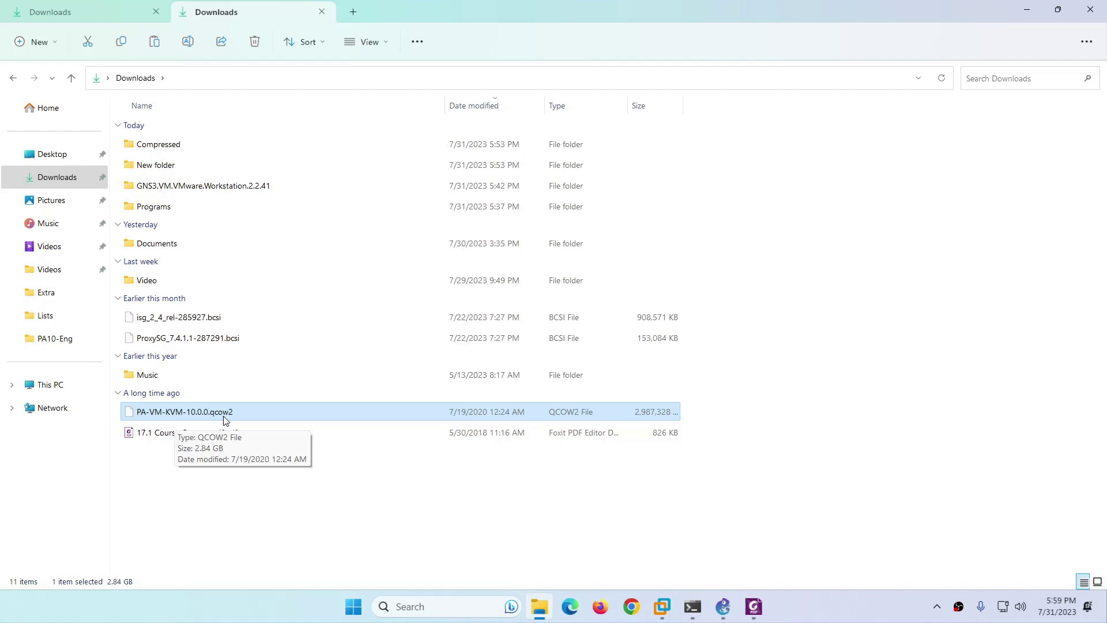
mouse_move(731, 611)
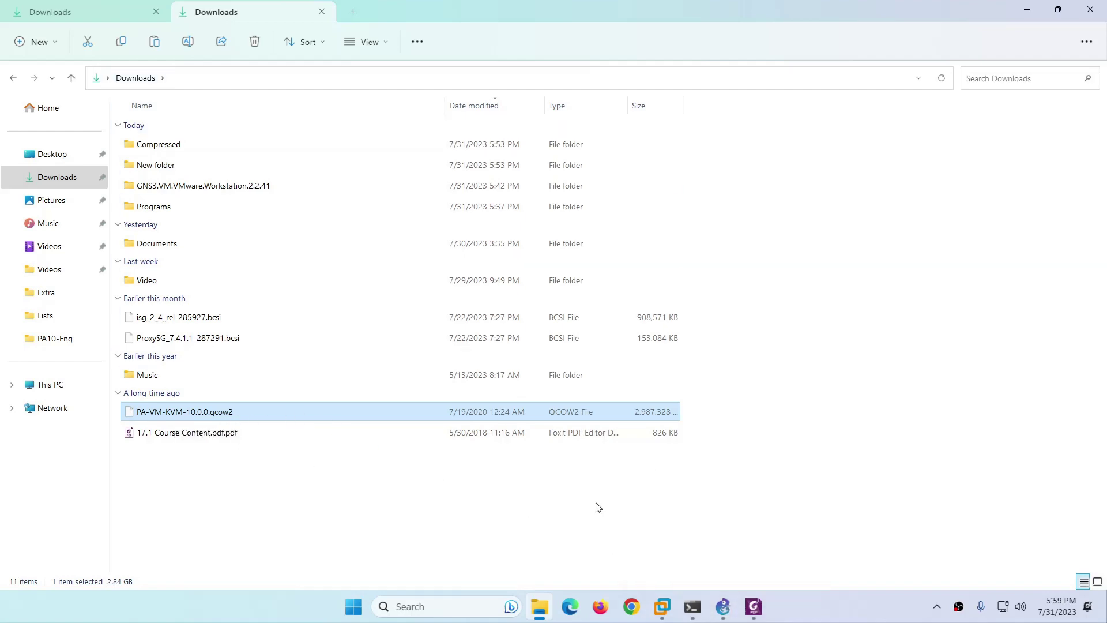
click(723, 606)
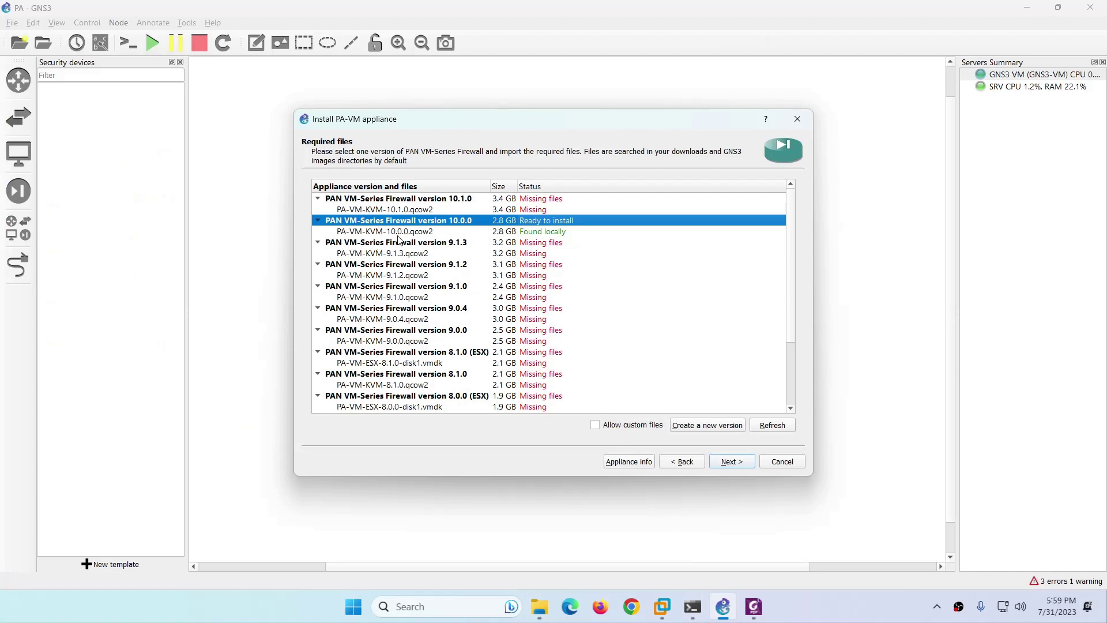
Select the PA-VM-KVM-10.0.0.qcow2 image and confirm installing PA-VM version 10.0.0.
click(398, 232)
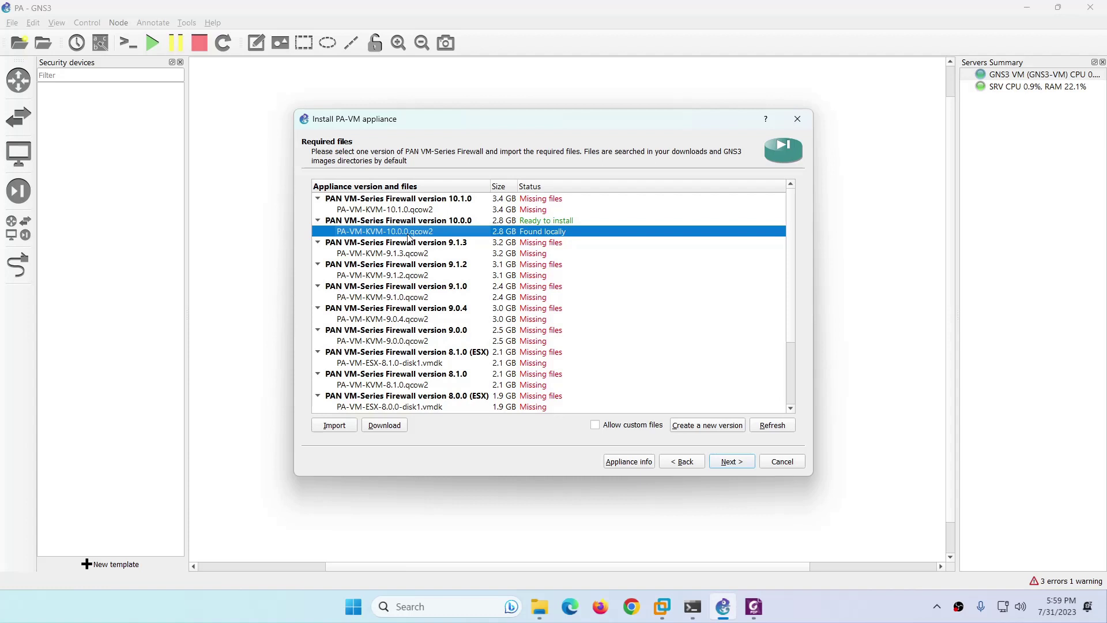
click(729, 462)
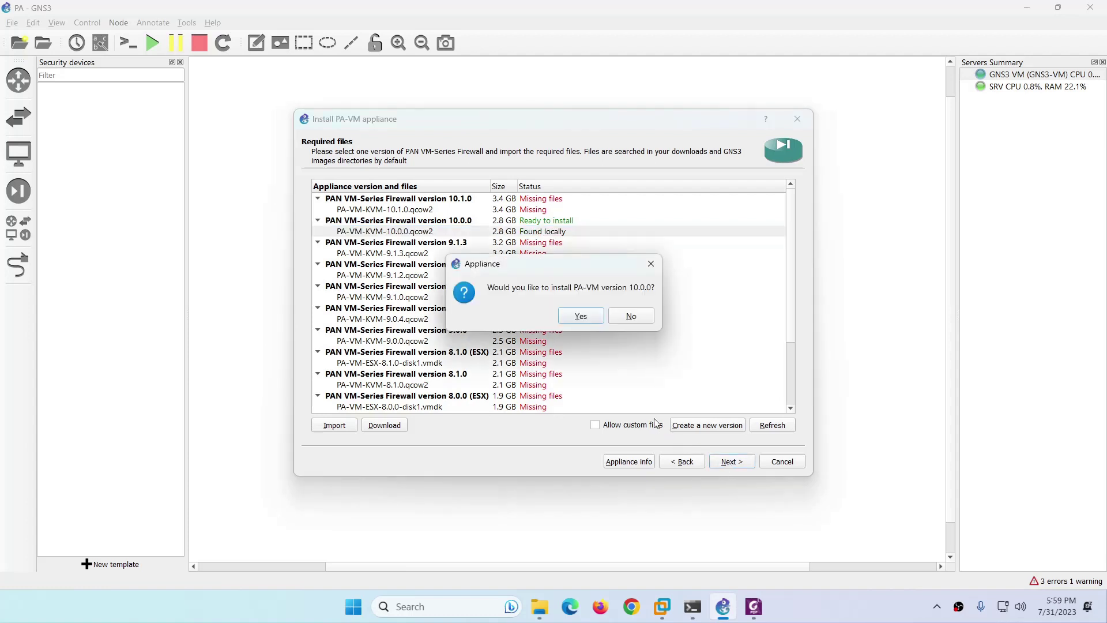
click(583, 316)
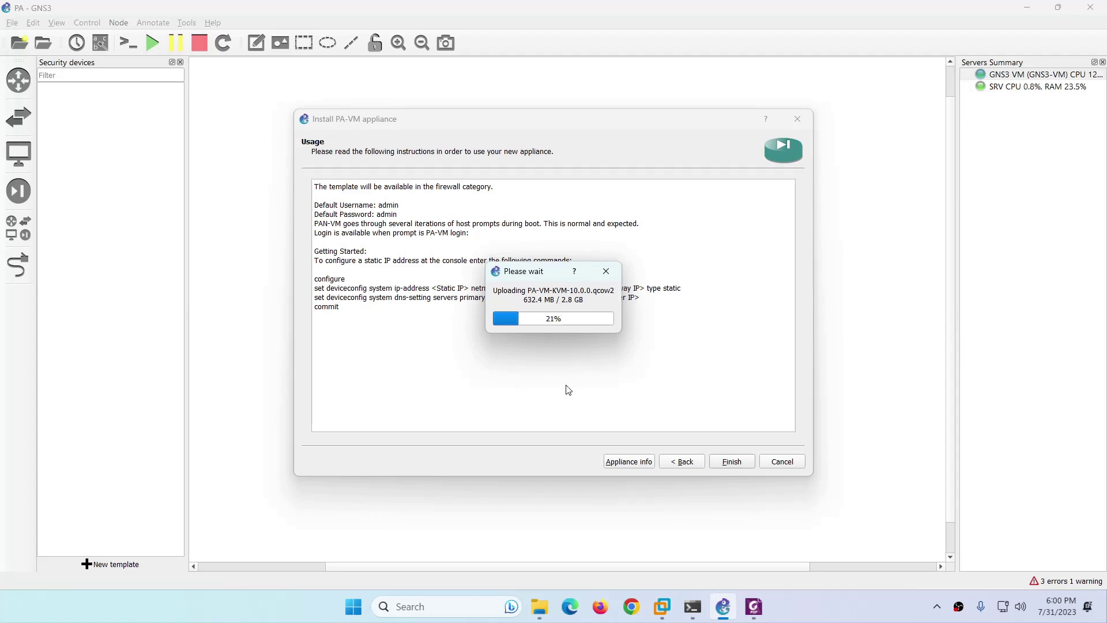
Let the qcow2 upload to the GNS3 VM complete and finish the PA-VM installation.
click(662, 607)
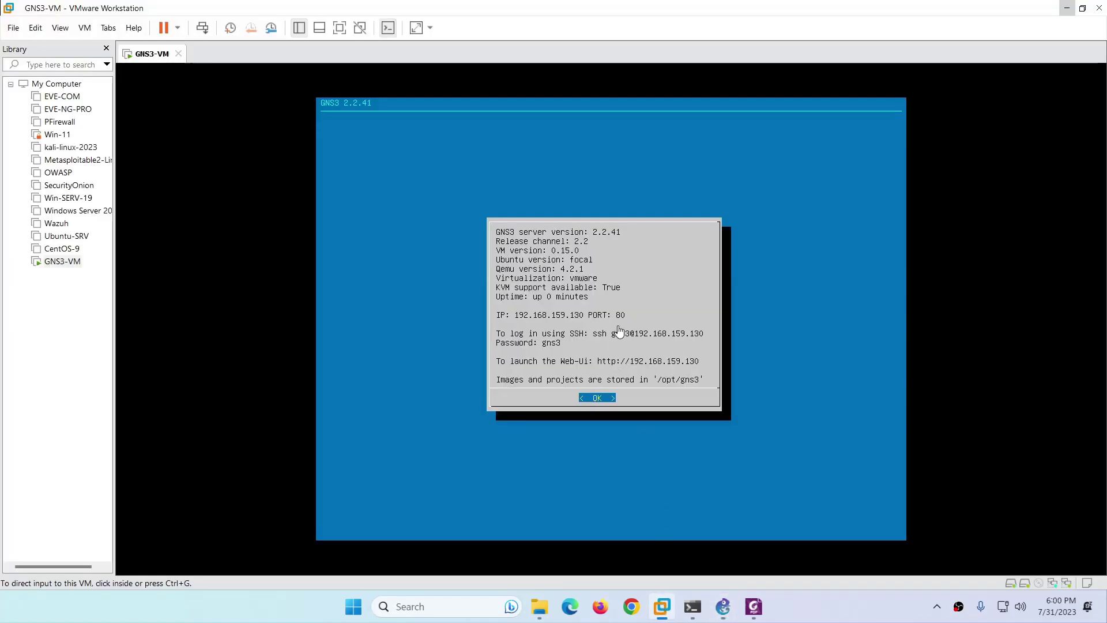
click(1067, 8)
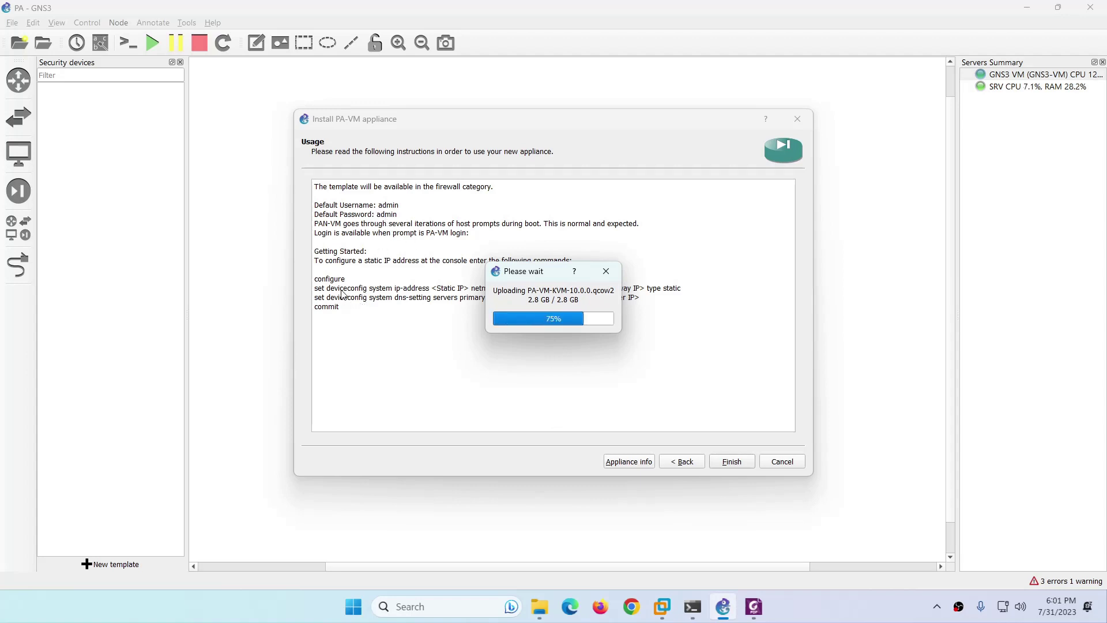
drag(360, 290, 503, 297)
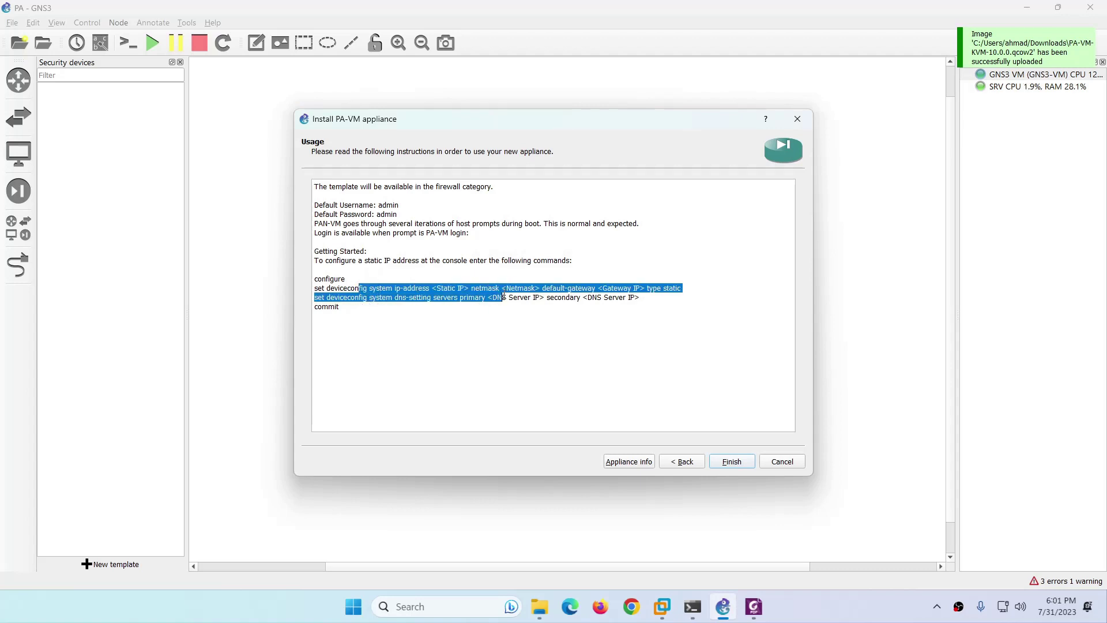
click(510, 320)
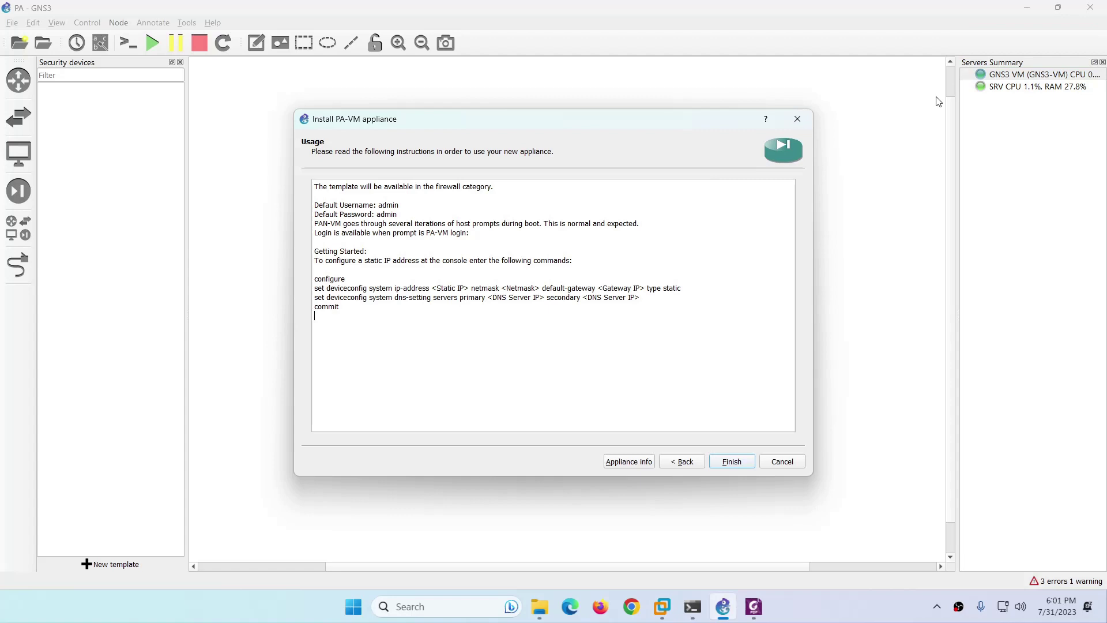
click(729, 466)
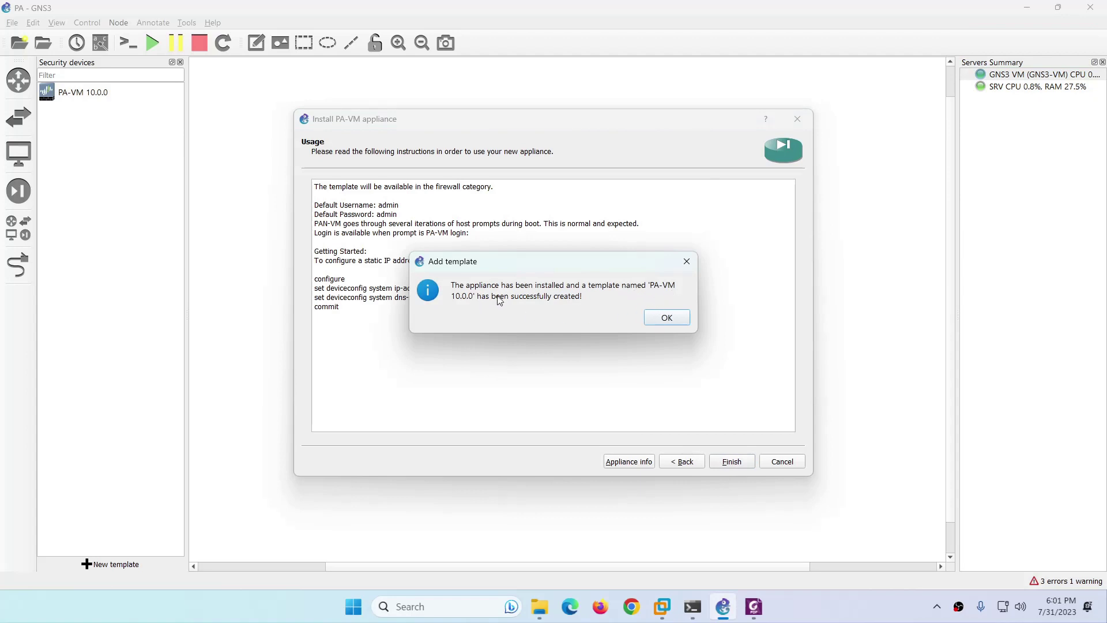
Place a PA-VM 10.0.0 firewall node on the canvas.
click(659, 319)
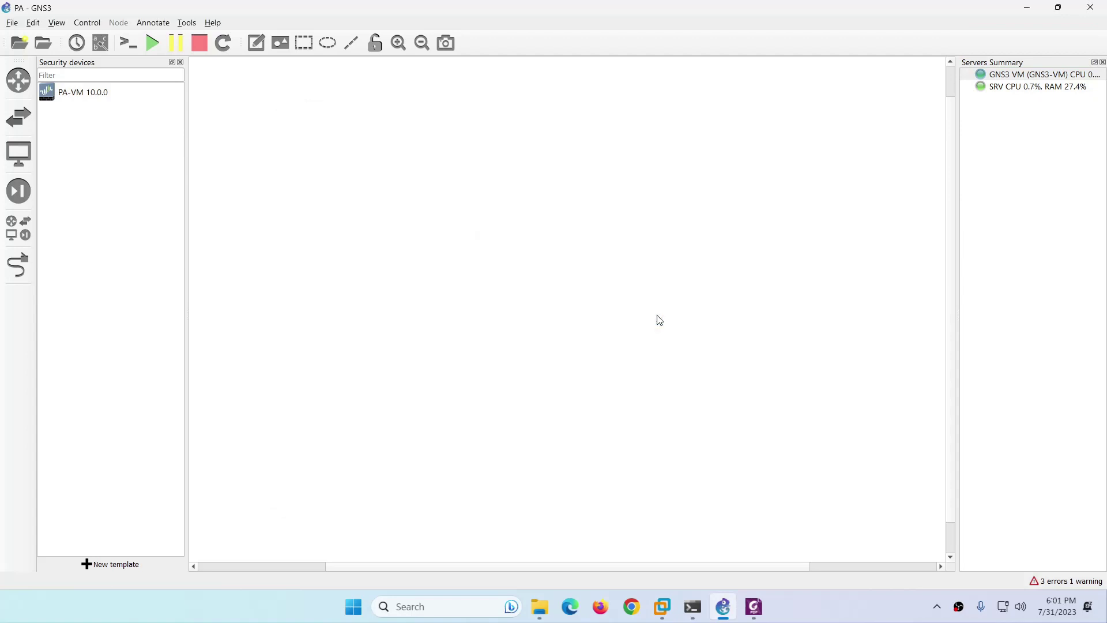
click(64, 97)
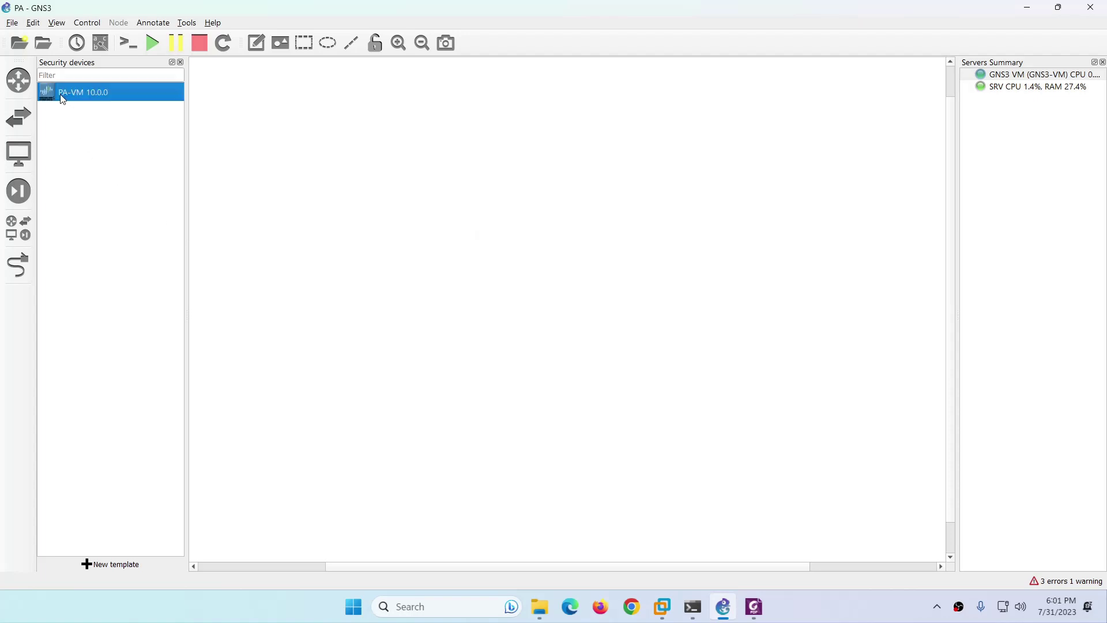
drag(64, 100, 451, 276)
Open the configuration settings of the PA-VM 10.0.0 template.
click(67, 97)
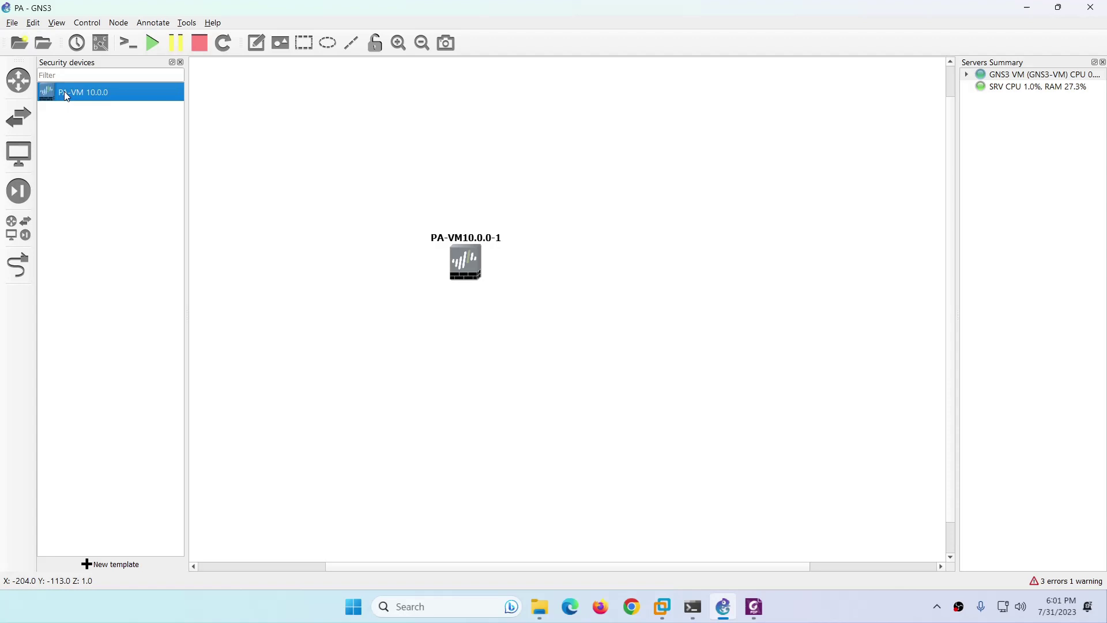
right_click(66, 96)
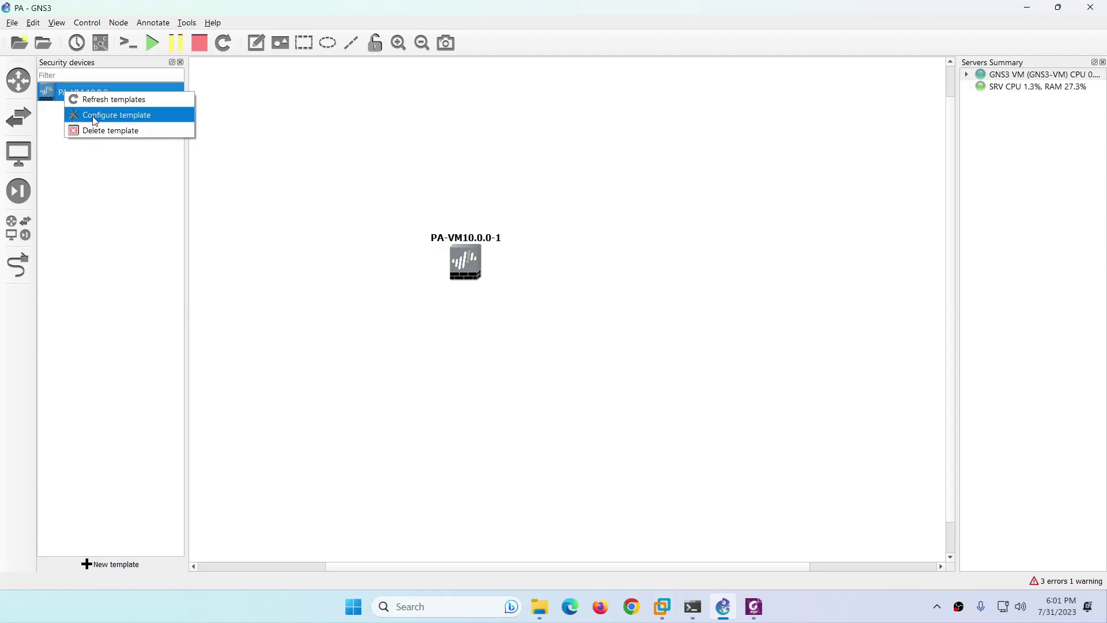
click(96, 115)
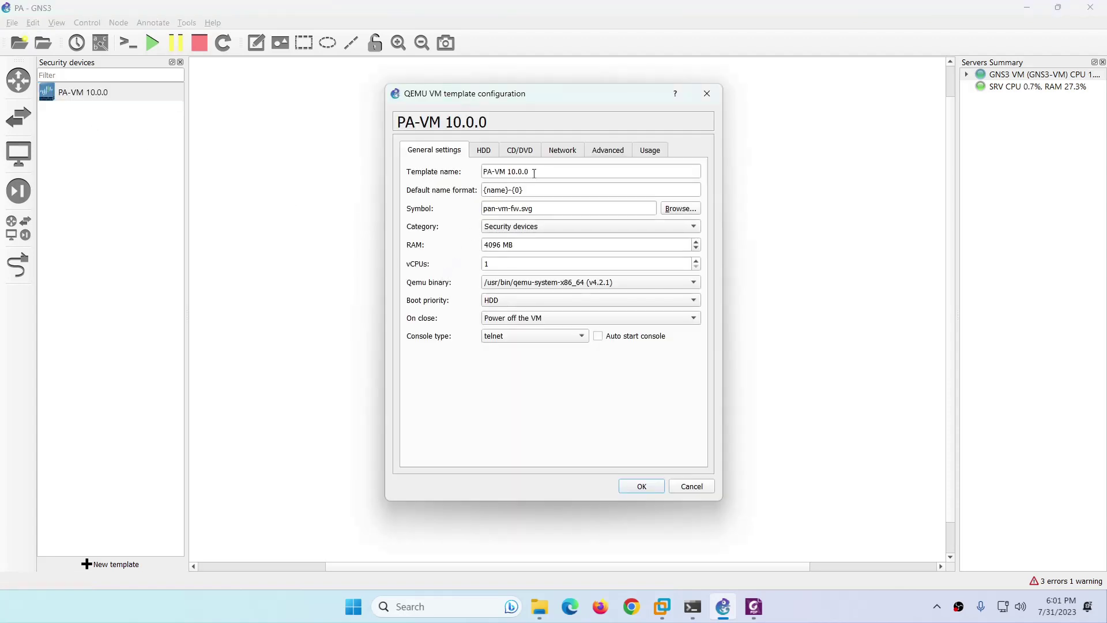
Discard a template name edit without saving, then check the PA-VM node's interface details.
drag(534, 173, 513, 173)
key(BackSpace)
key(BackSpace)
click(693, 487)
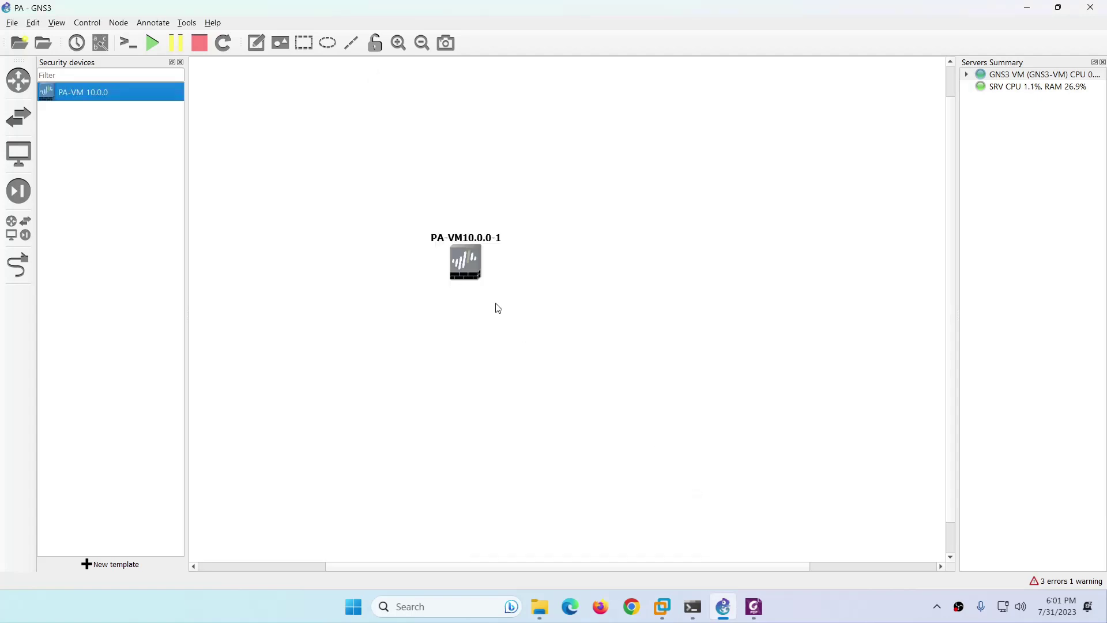
double_click(470, 268)
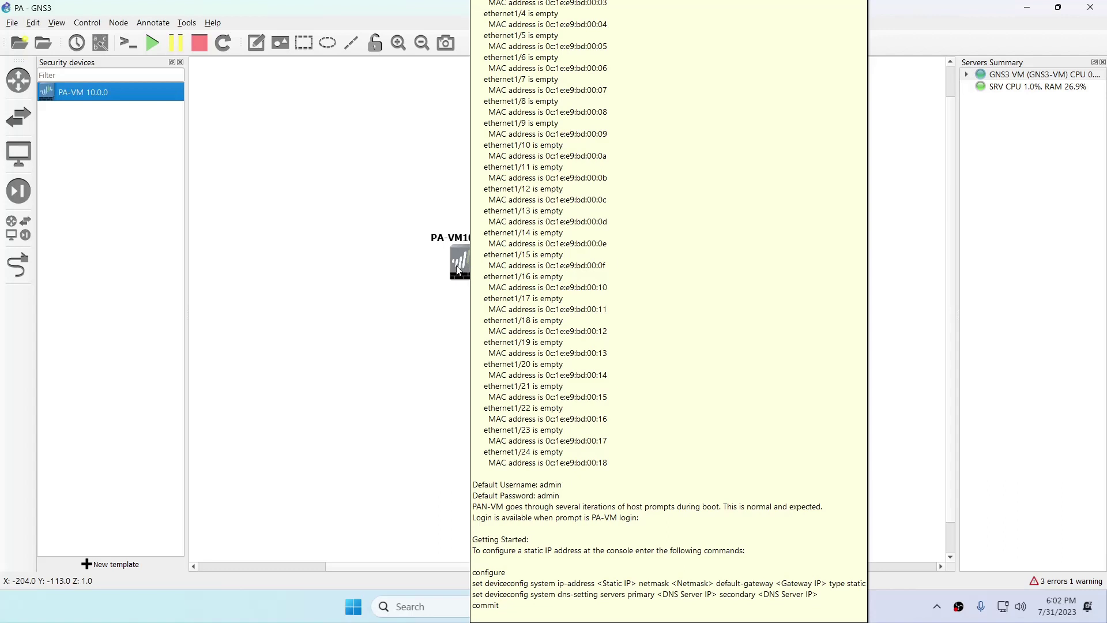
click(315, 260)
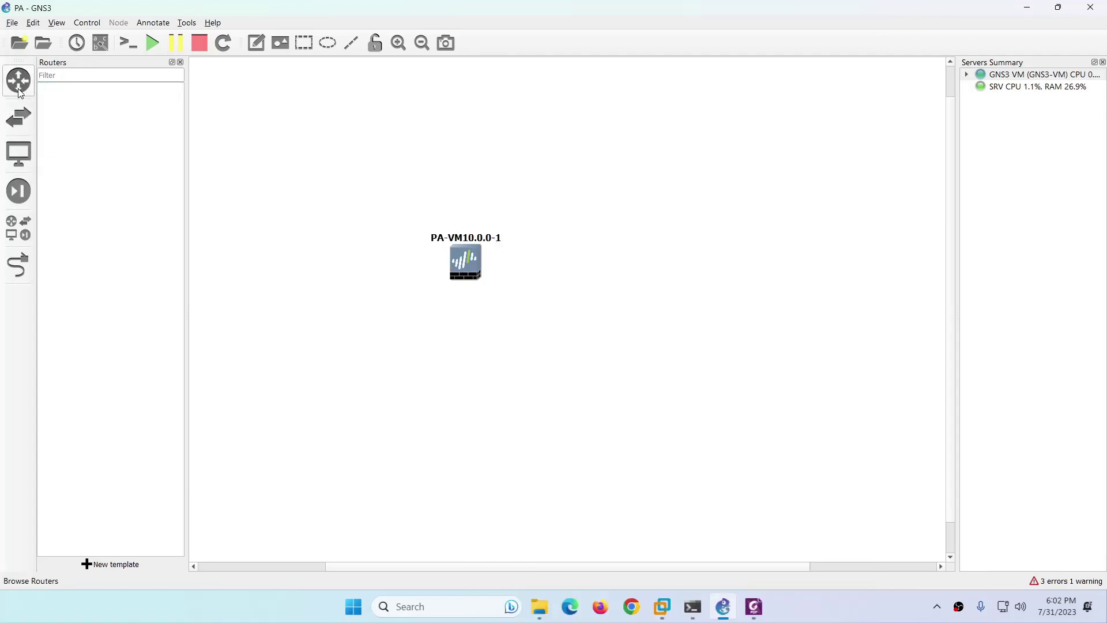
Add a NAT1 cloud node beside the PA-VM firewall on the canvas.
mouse_move(18, 154)
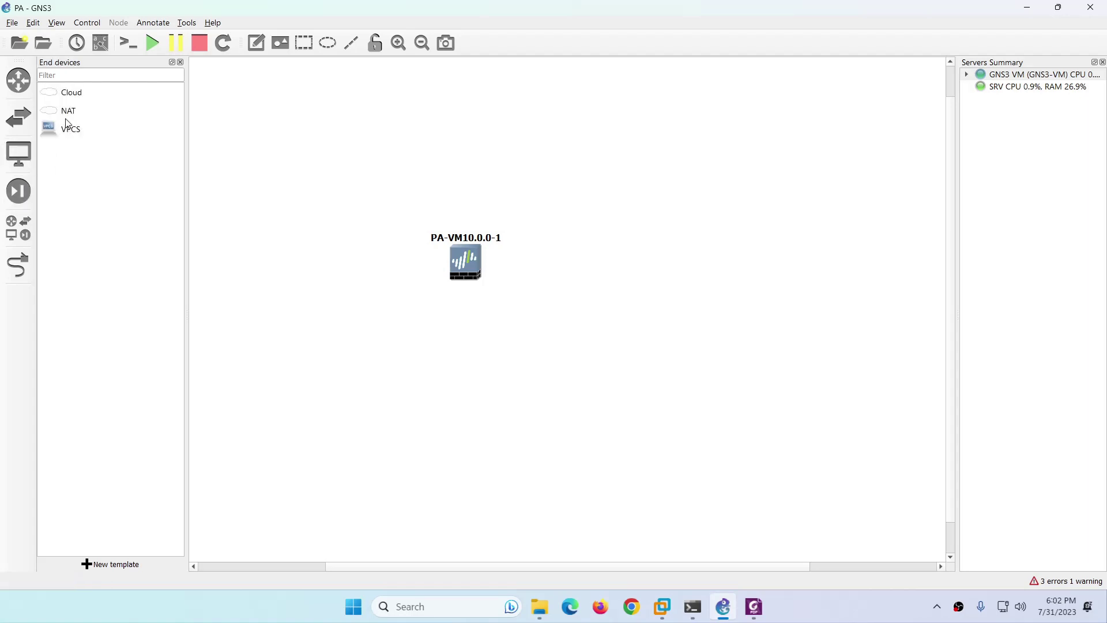
drag(68, 111, 682, 272)
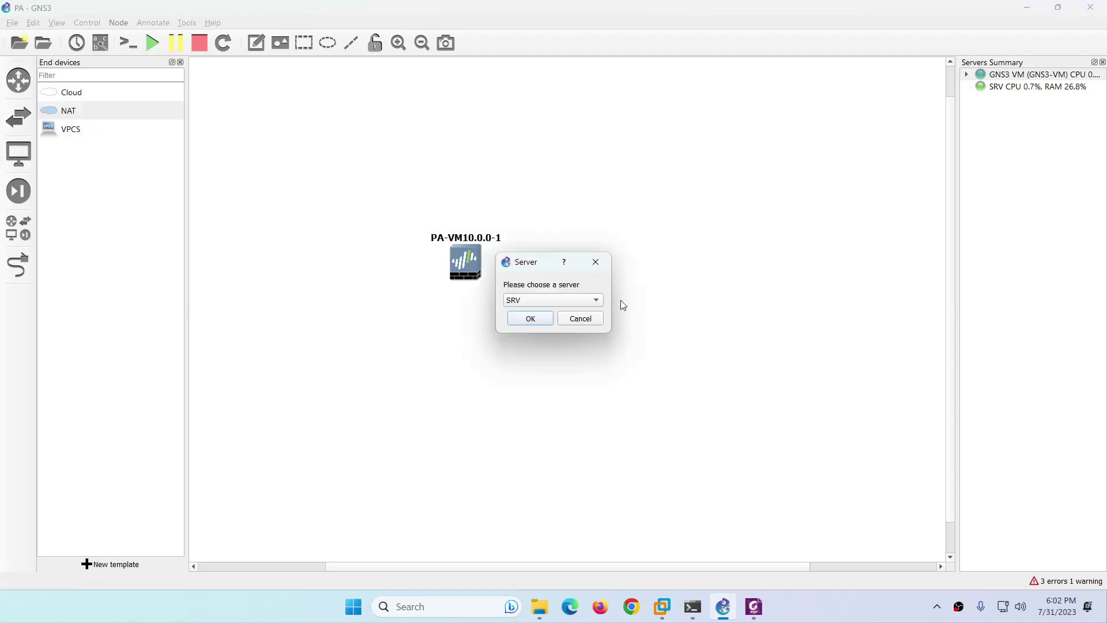
click(522, 317)
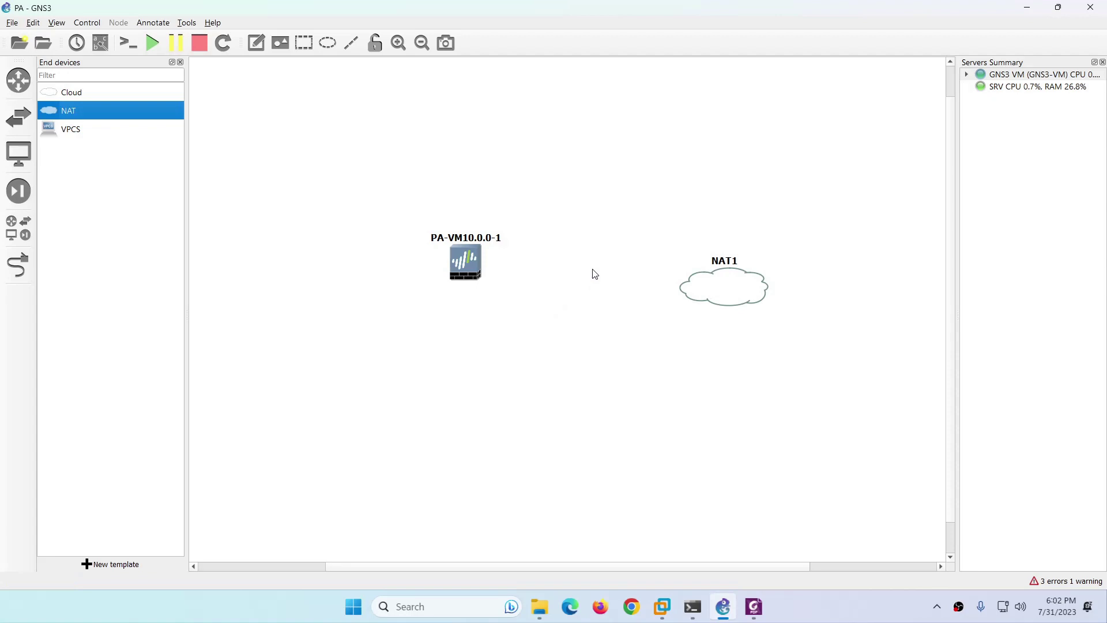
drag(702, 279, 680, 262)
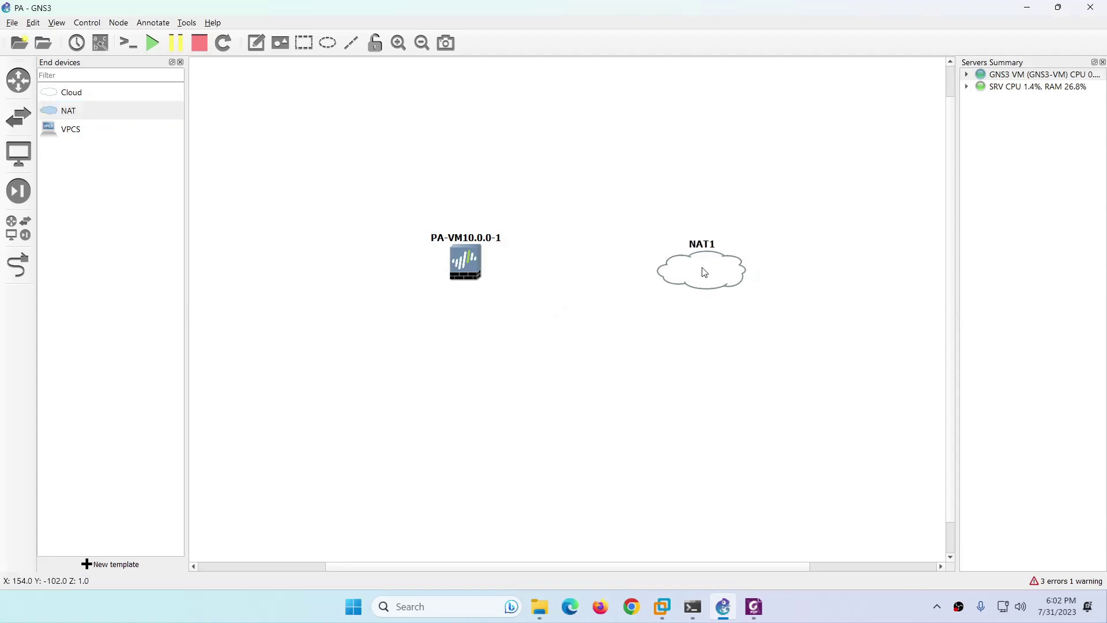
mouse_move(477, 258)
mouse_down()
mouse_move(511, 263)
mouse_move(489, 269)
mouse_up()
Link the PA-VM management port to the NAT1 cloud.
click(19, 266)
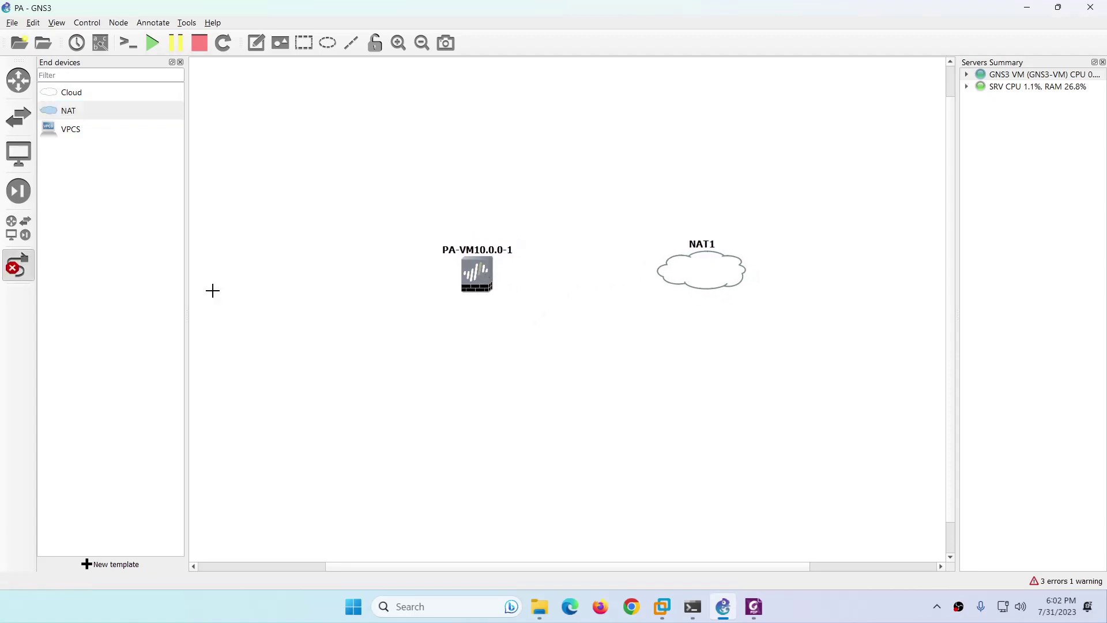
click(480, 276)
click(509, 8)
click(691, 266)
click(702, 278)
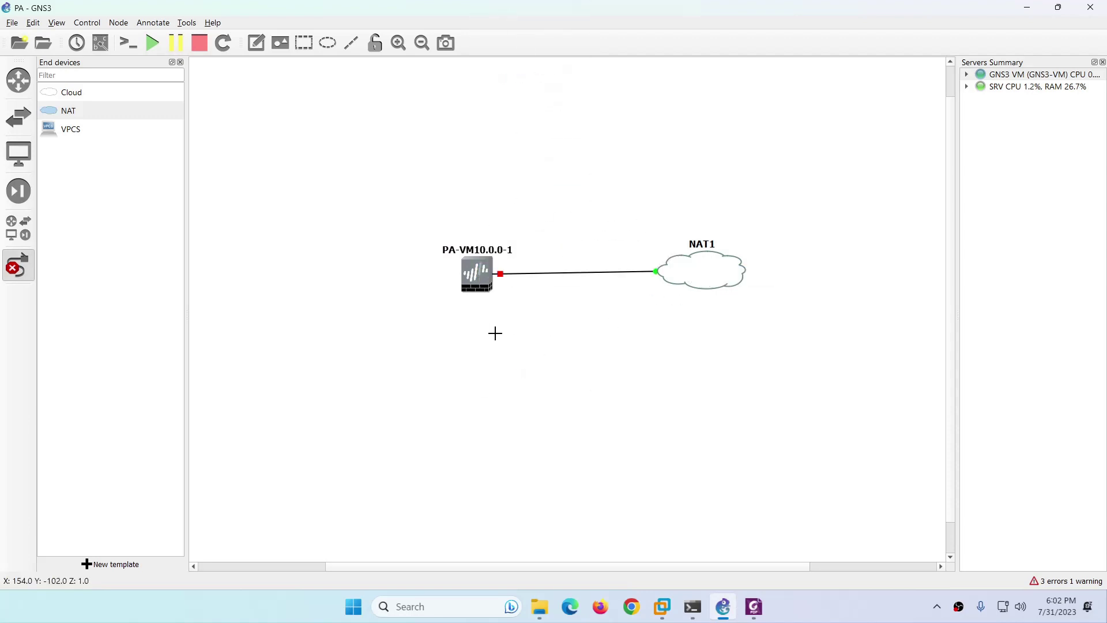
right_click(470, 309)
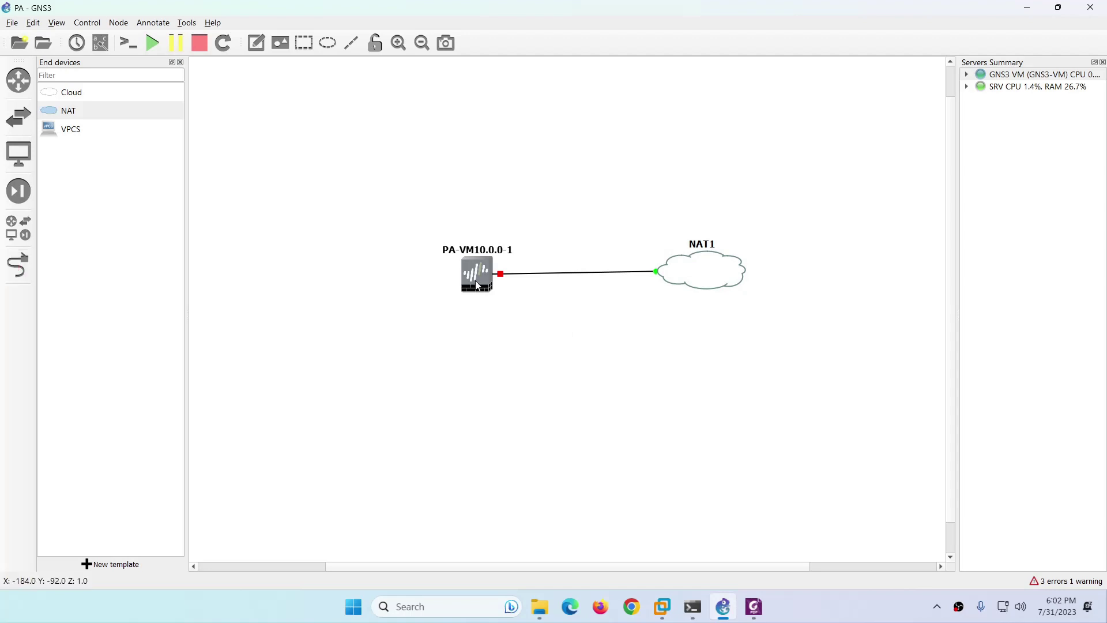
Power on the PA-VM firewall and tidy the positions of both nodes.
right_click(477, 283)
click(493, 320)
drag(475, 282, 439, 281)
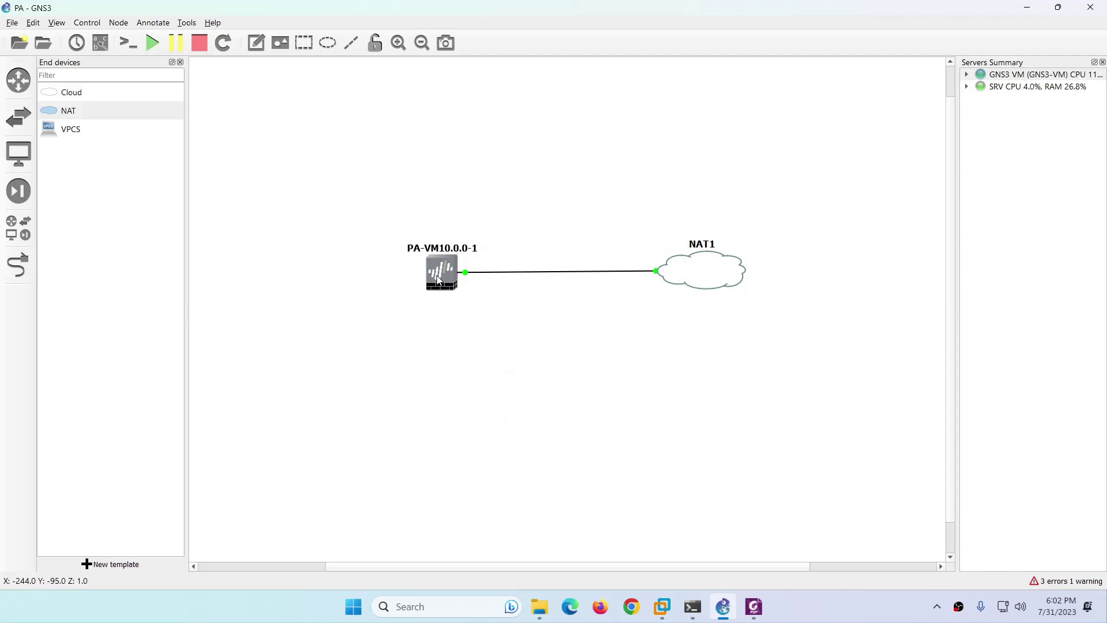
drag(712, 275, 715, 277)
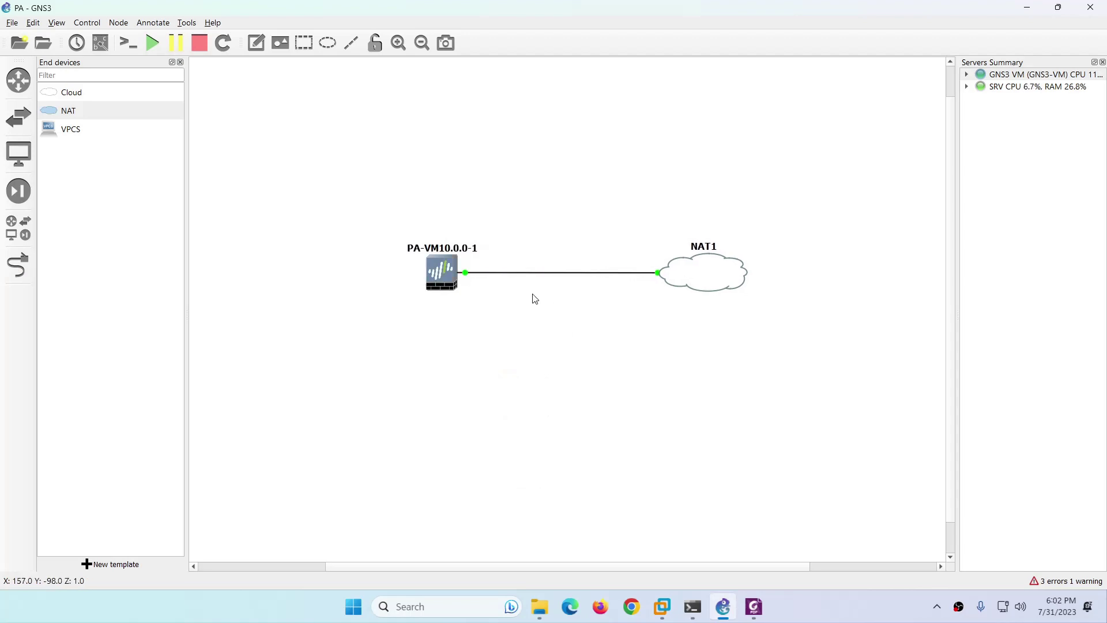
right_click(442, 285)
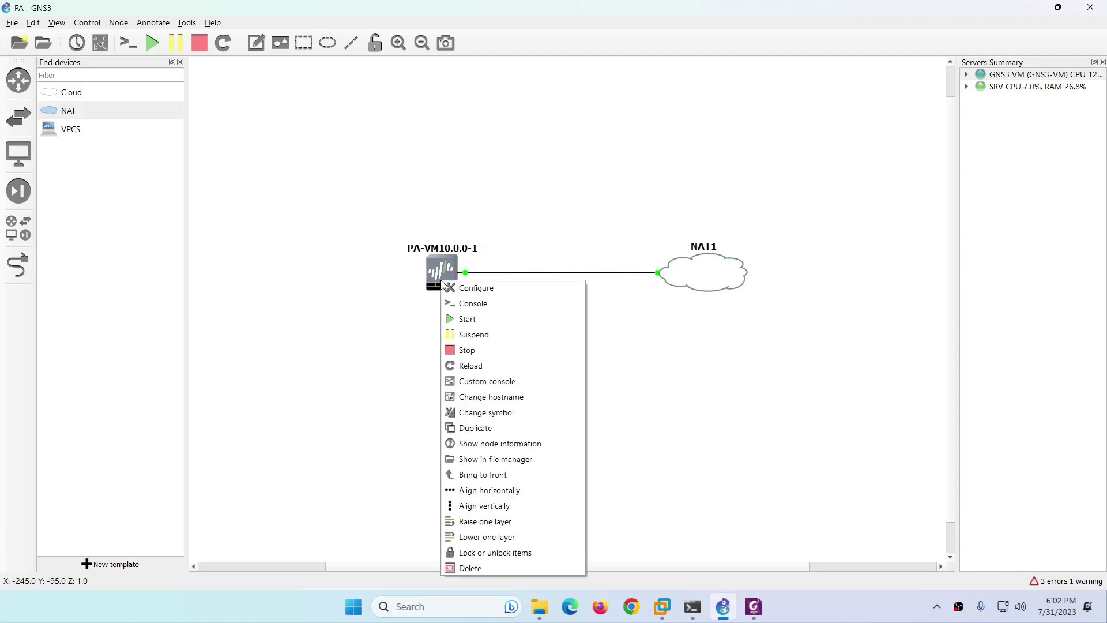
Open the PA-VM console in PuTTY and try logging in as admin, which fails.
click(466, 306)
drag(312, 115, 438, 109)
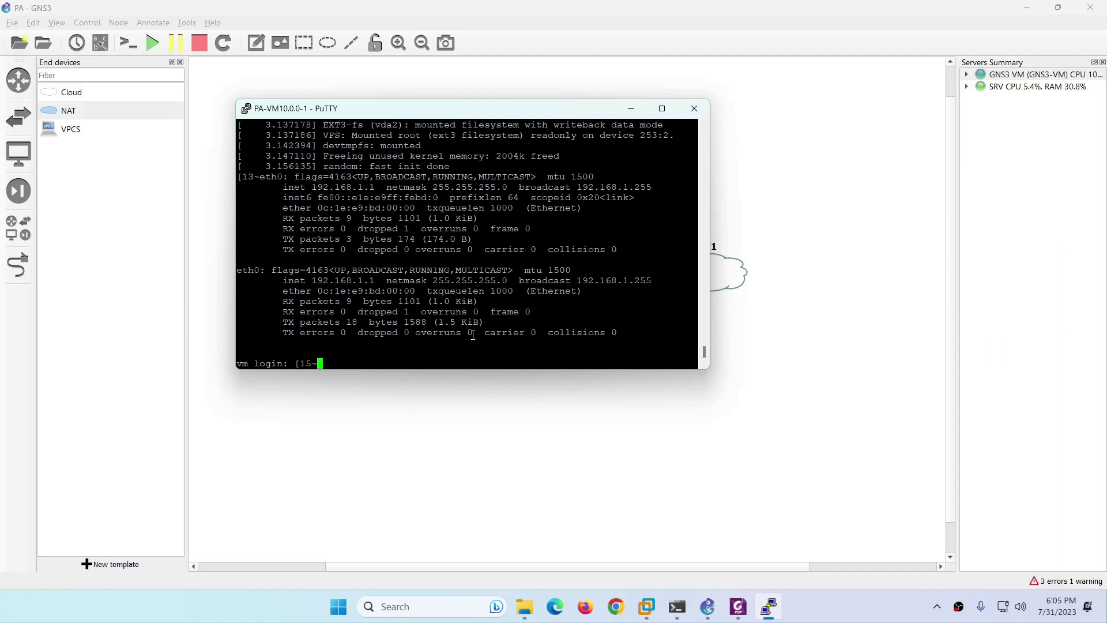
key(BackSpace)
key(BackSpace)
key(BackSpace)
key(BackSpace)
text(admin)
key(Return)
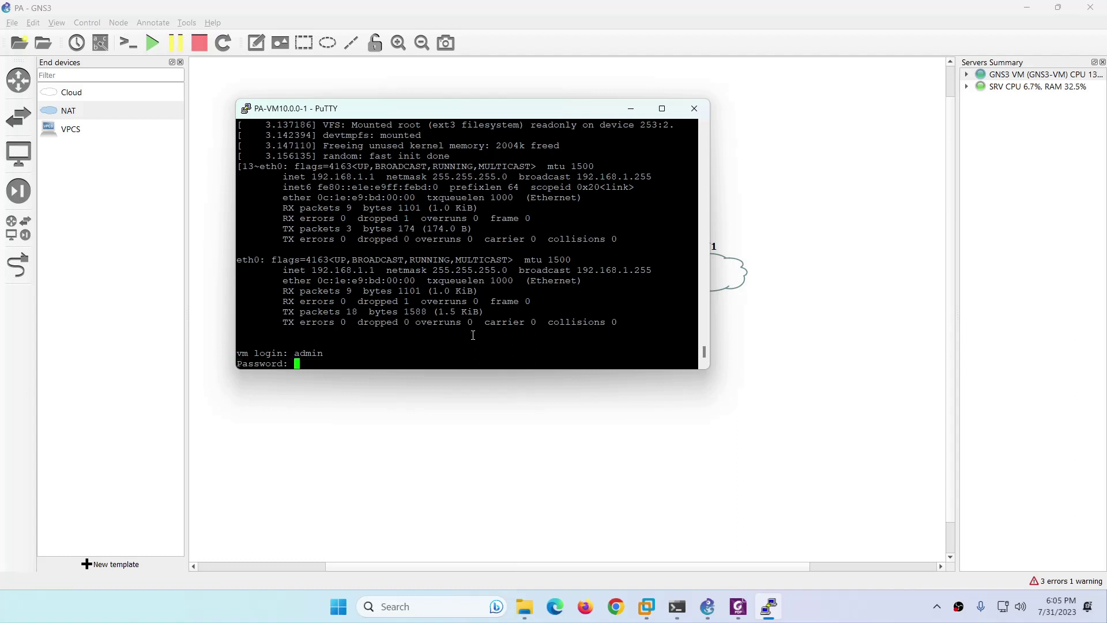
key(Return)
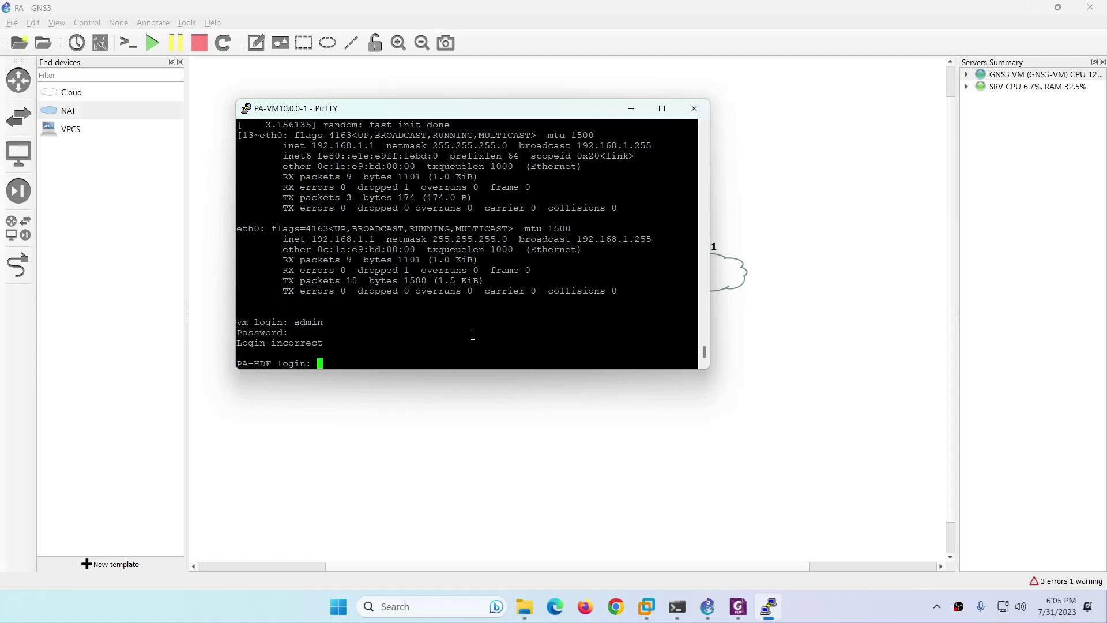
drag(329, 344, 247, 342)
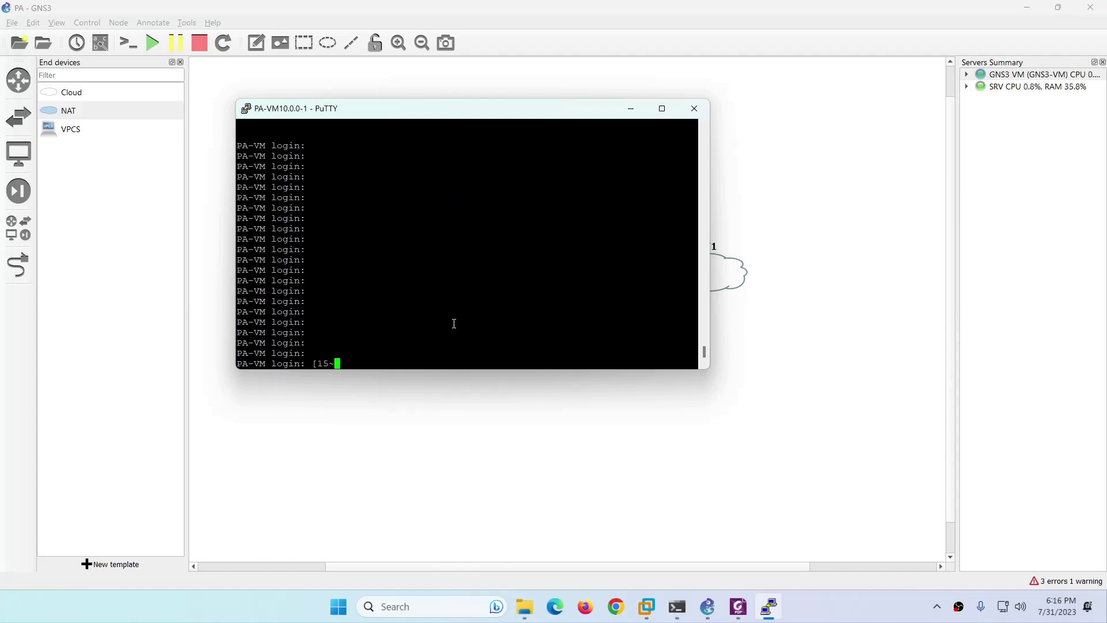
Log in to the PA-VM console as admin and change the default password.
key(BackSpace)
key(BackSpace)
key(BackSpace)
key(BackSpace)
text(admin)
key(Return)
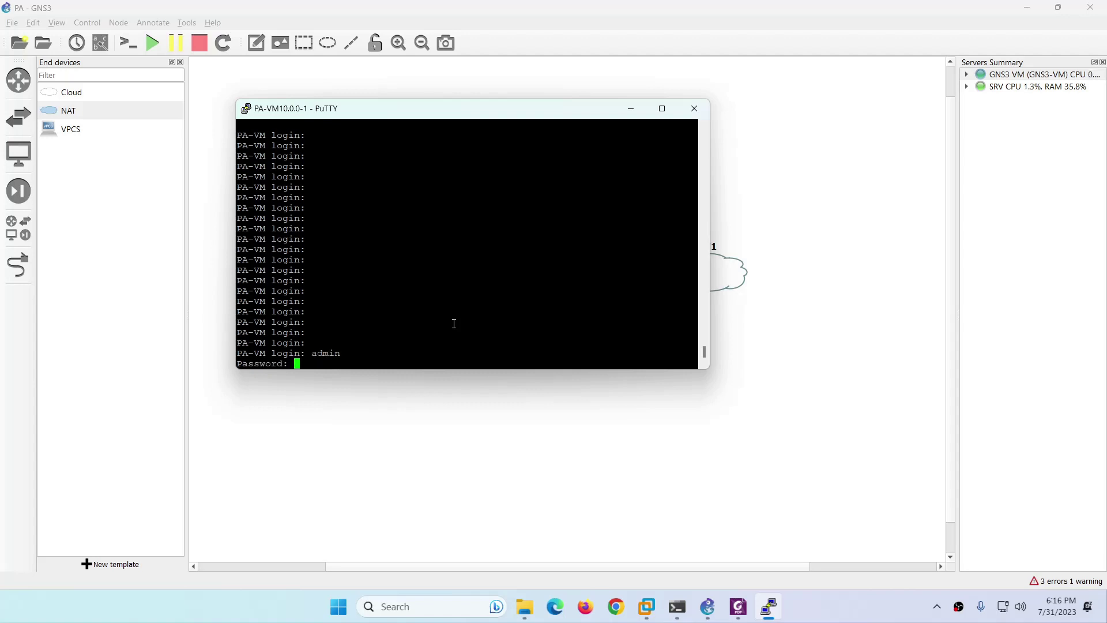
key(Return)
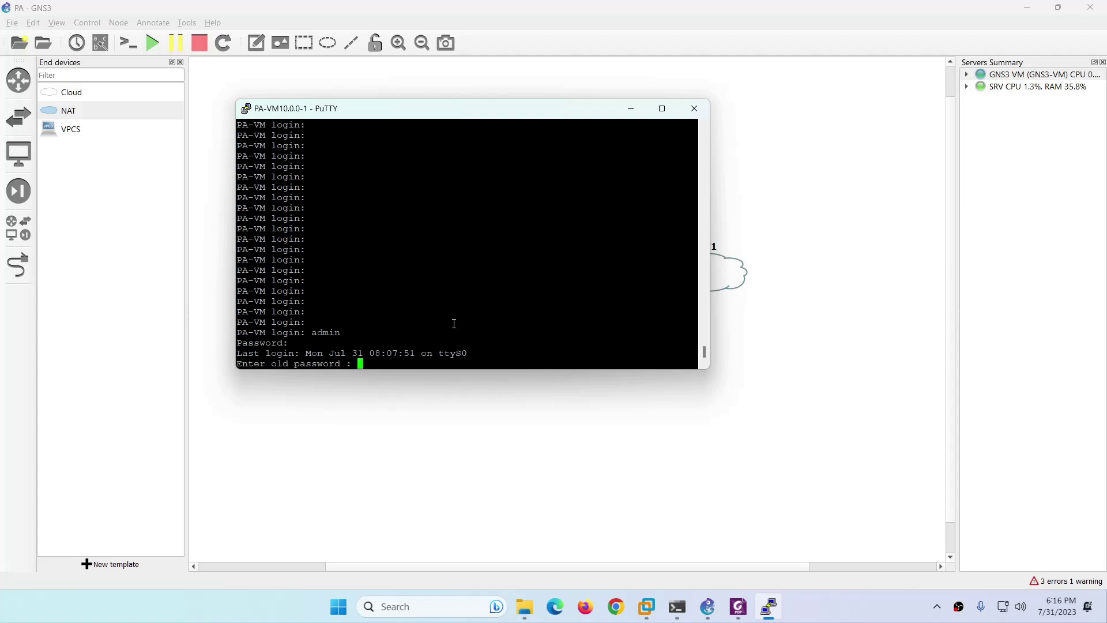
key(Return)
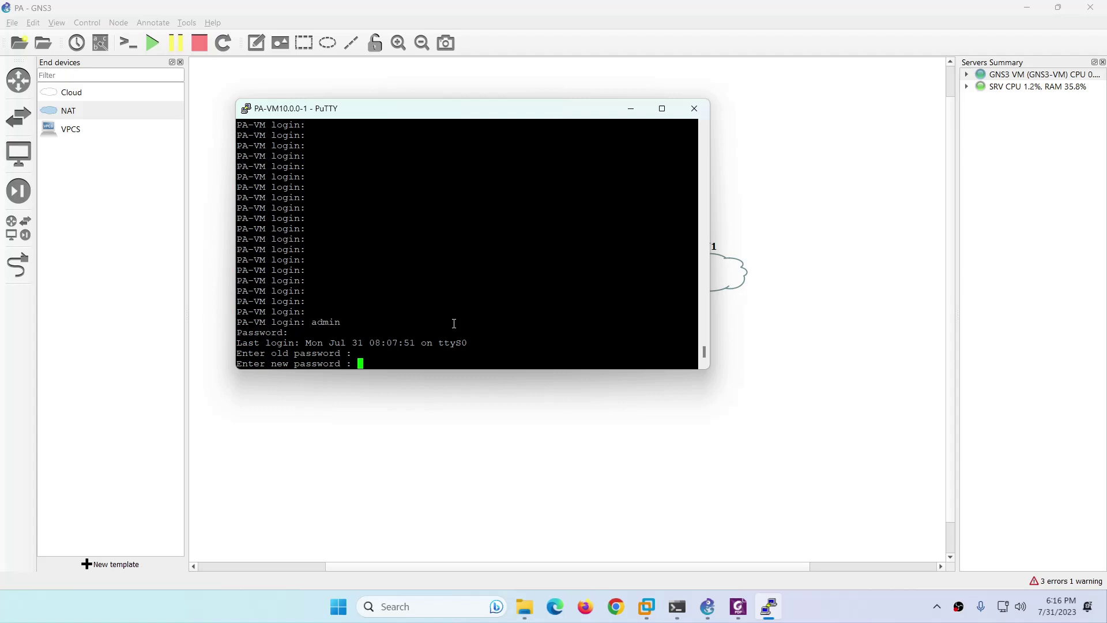
key(Return)
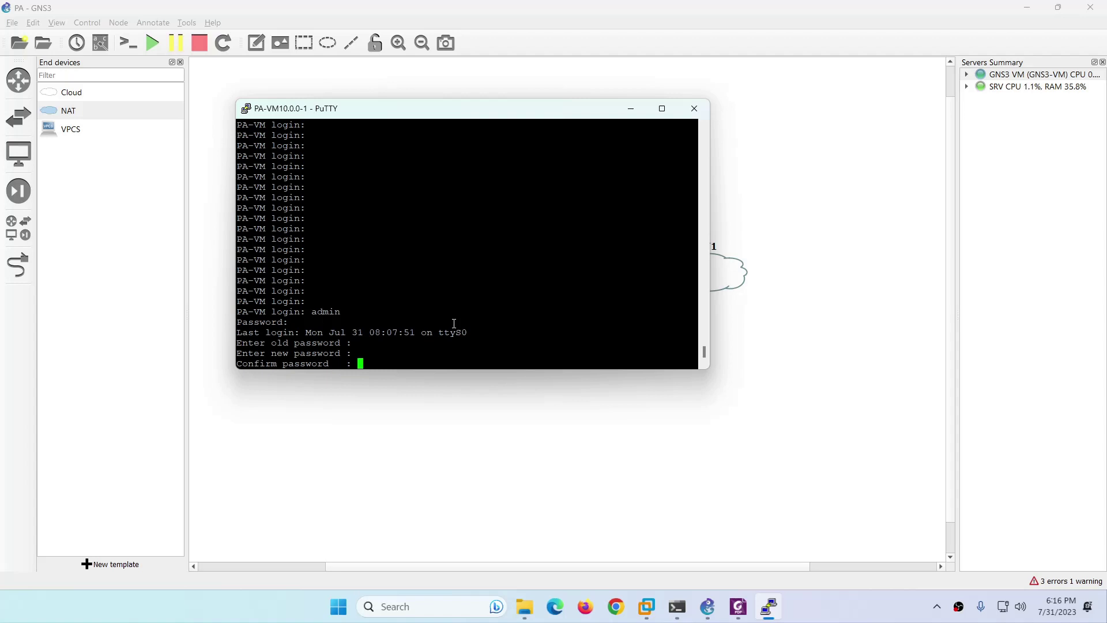
key(Return)
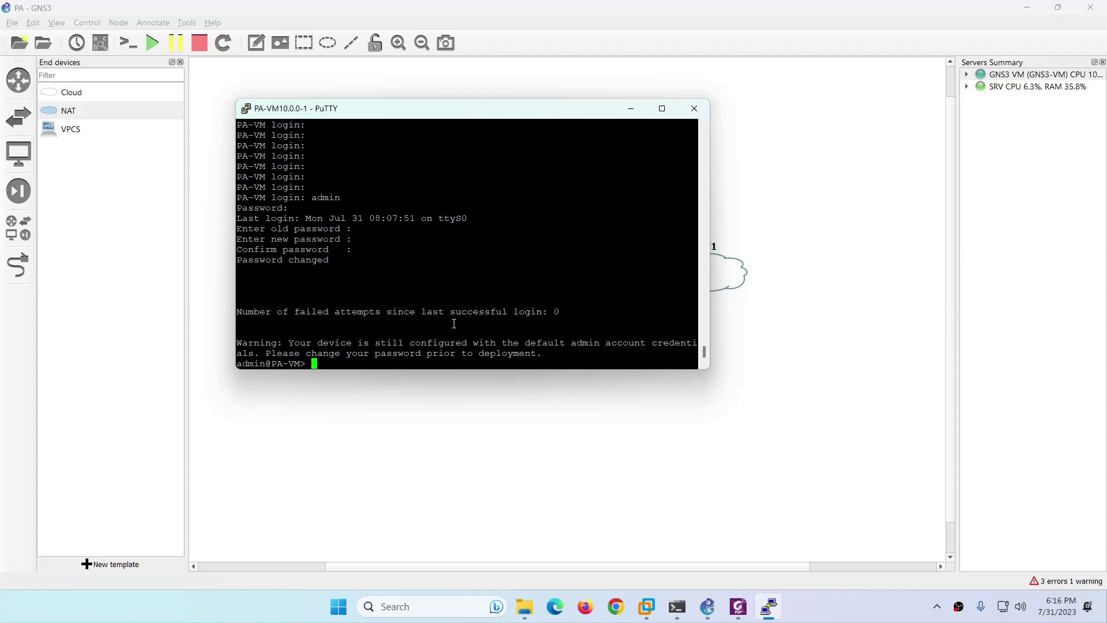
Run 'show interface management' and copy the management IP 192.168.114.153.
text(show interface management)
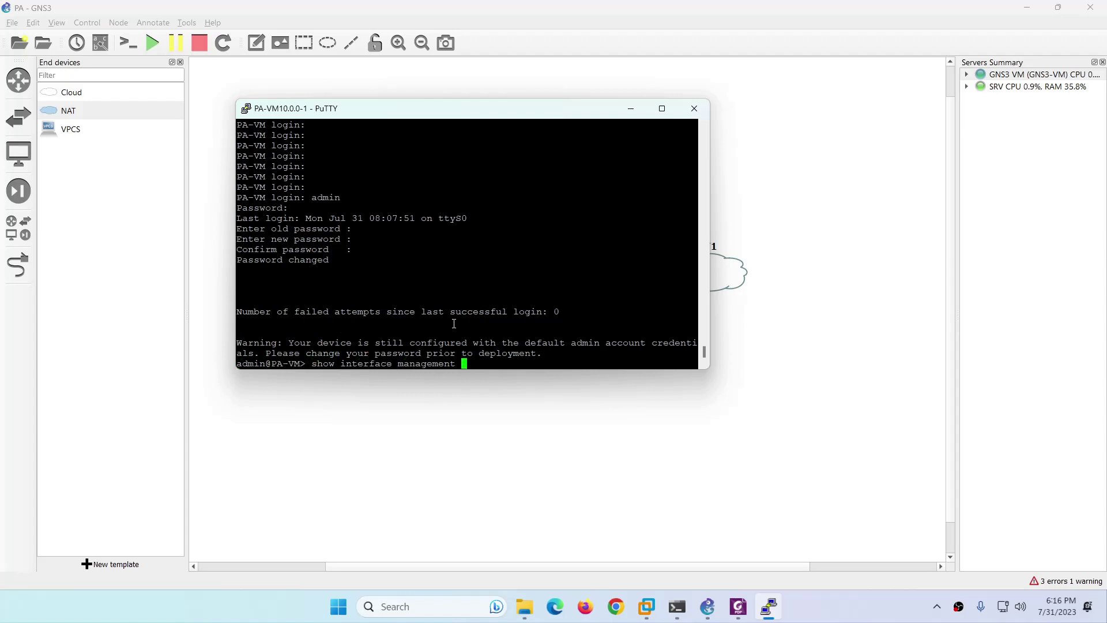
key(Return)
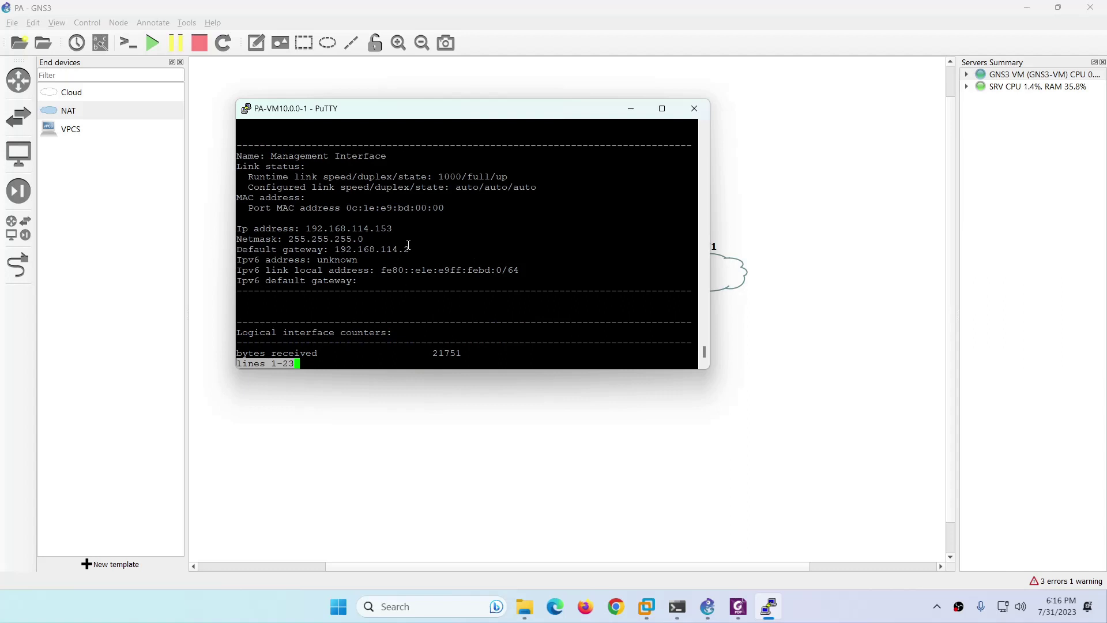
drag(396, 229, 312, 228)
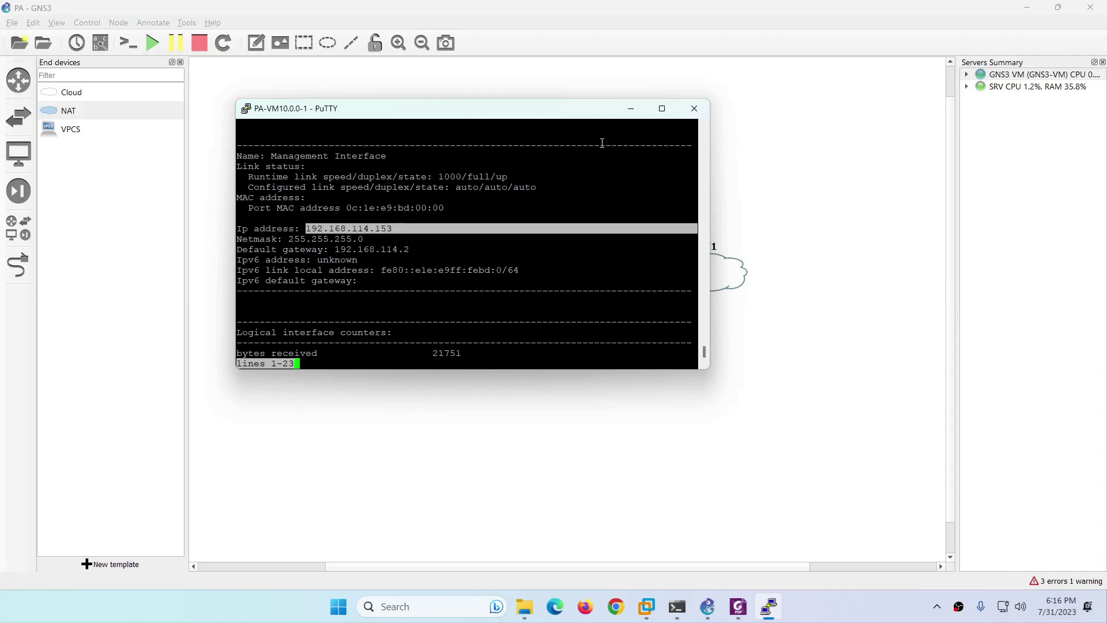
Minimize PuTTY and load 192.168.114.153 in a new Edge tab.
click(631, 109)
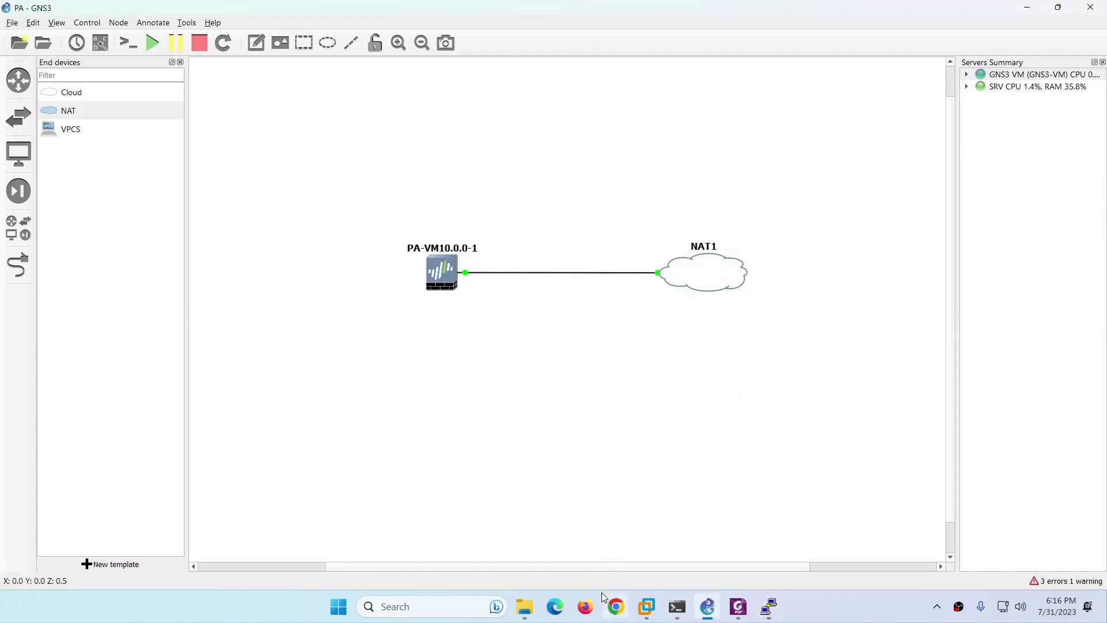
click(554, 606)
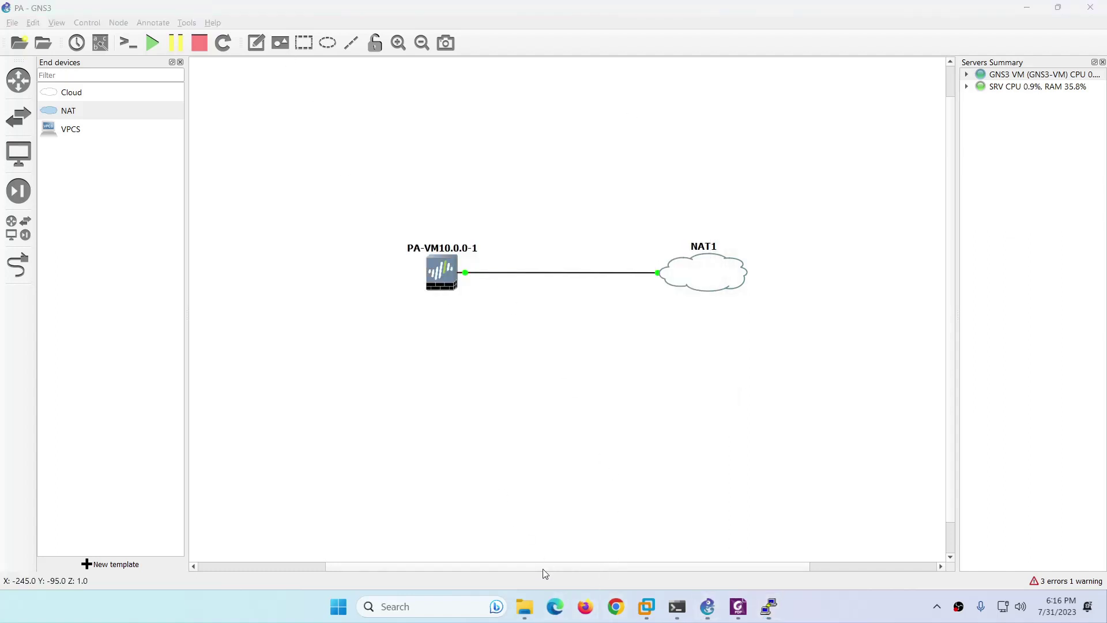
click(557, 608)
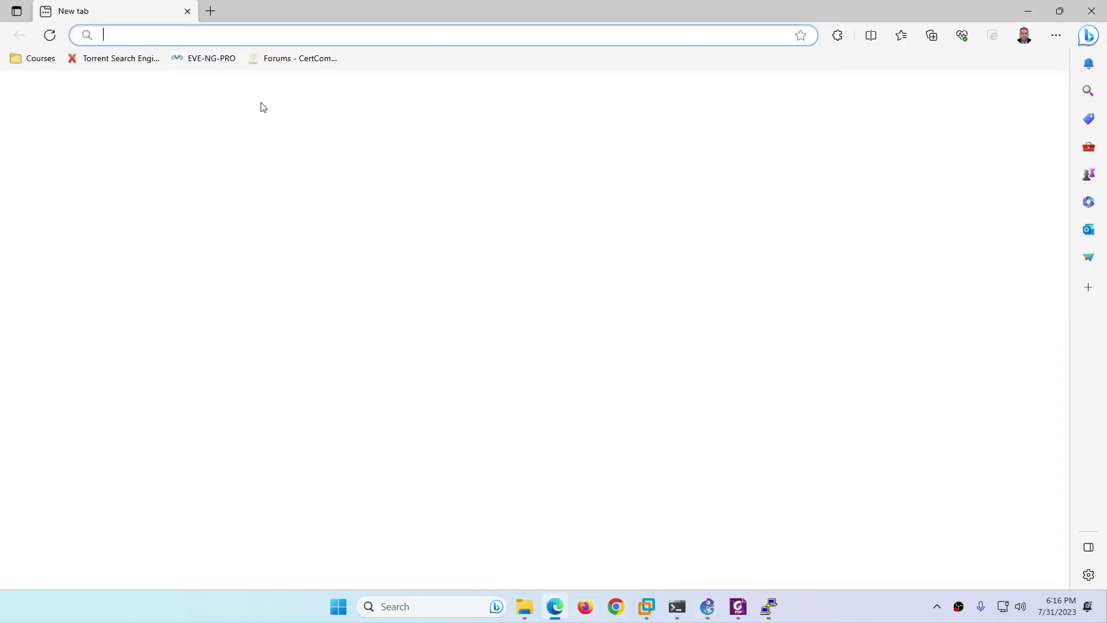
text(192.168.114.153)
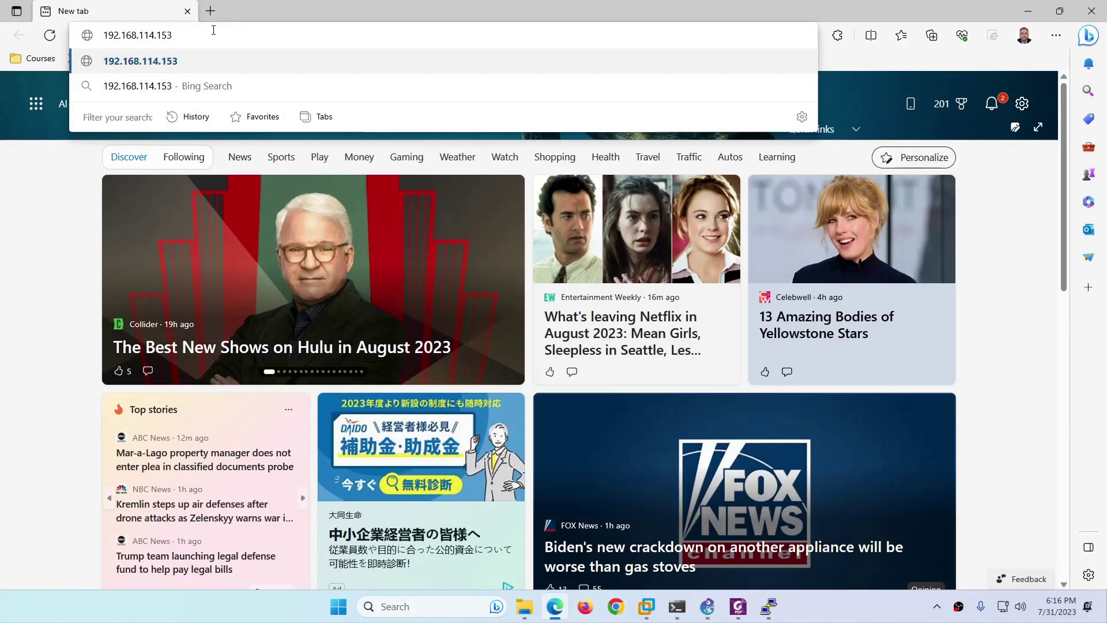
key(Return)
click(214, 30)
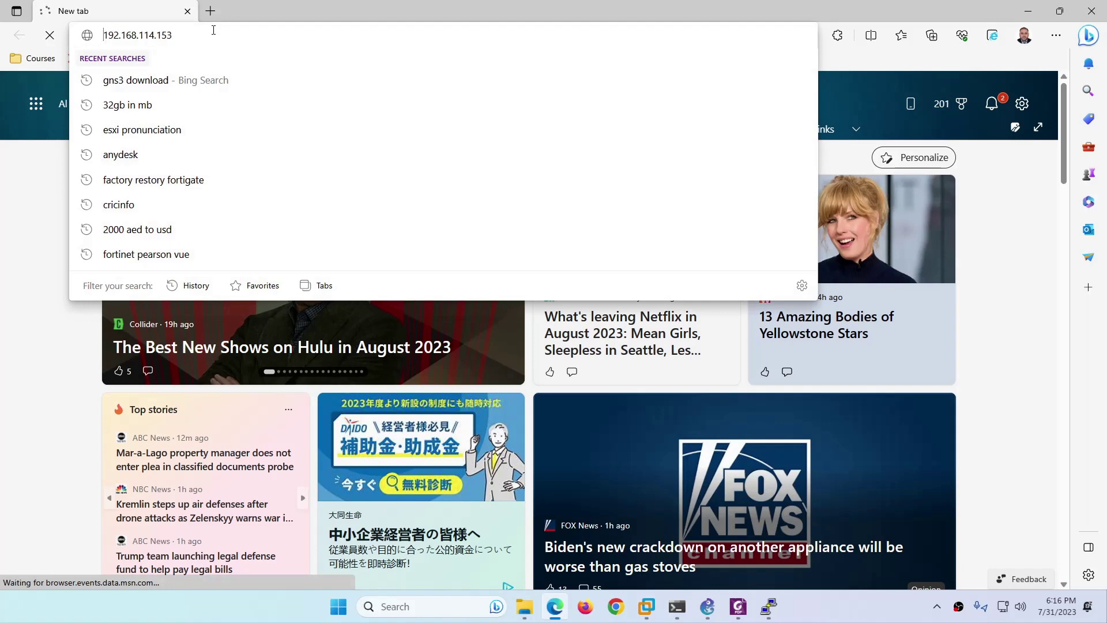
click(213, 30)
text(https)
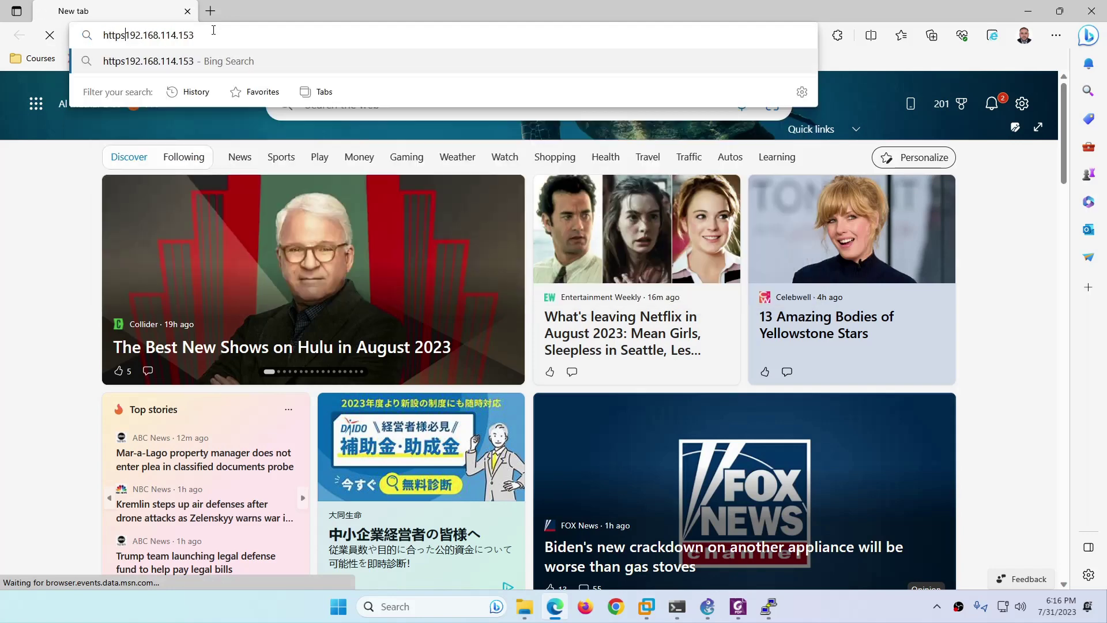
text(://)
key(Return)
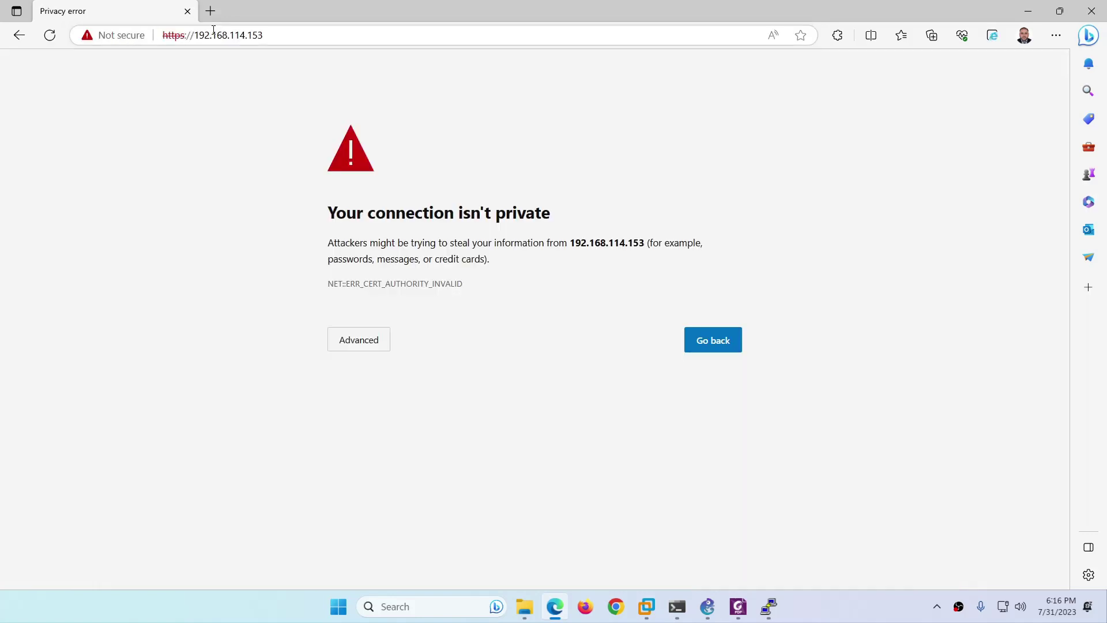
Bypass the certificate warning and log in to PAN-OS as admin with the account password.
click(366, 349)
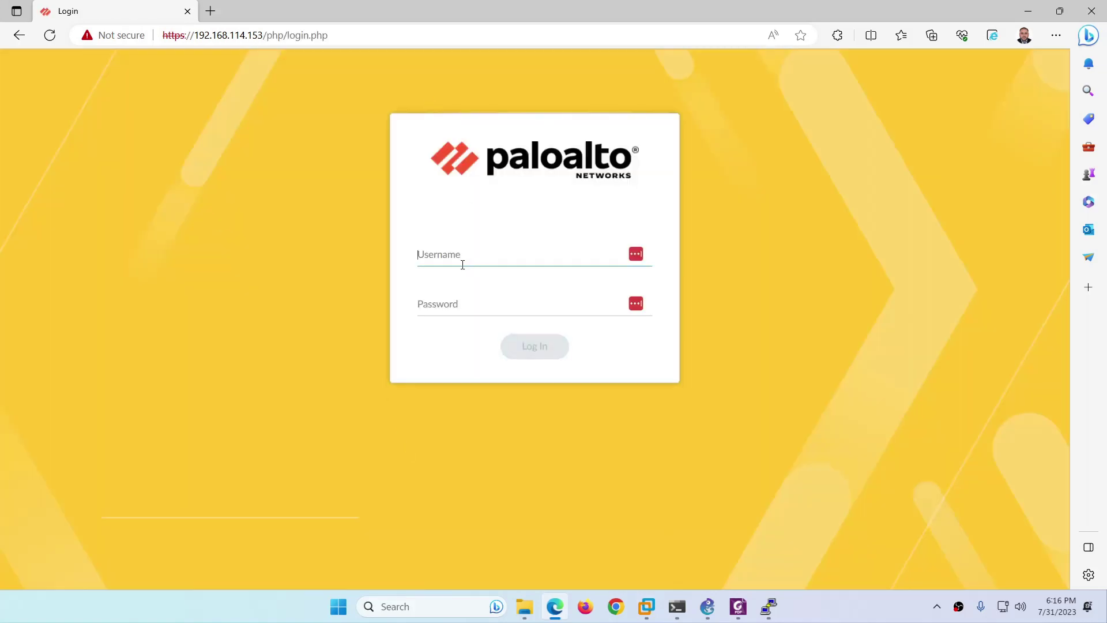
text(admin)
key(Tab)
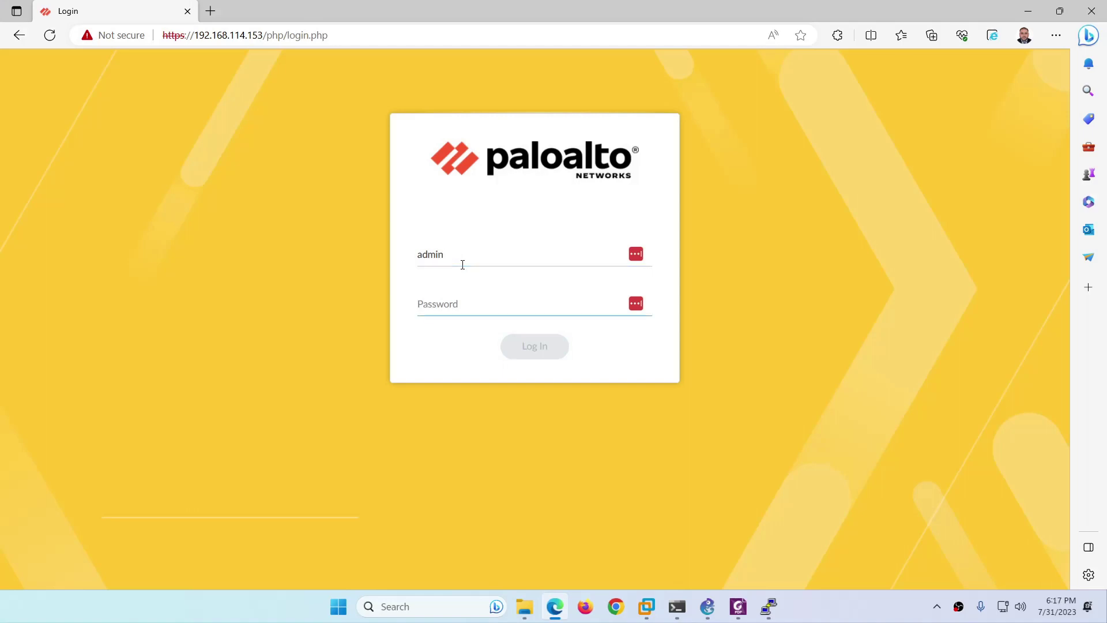
text(admi)
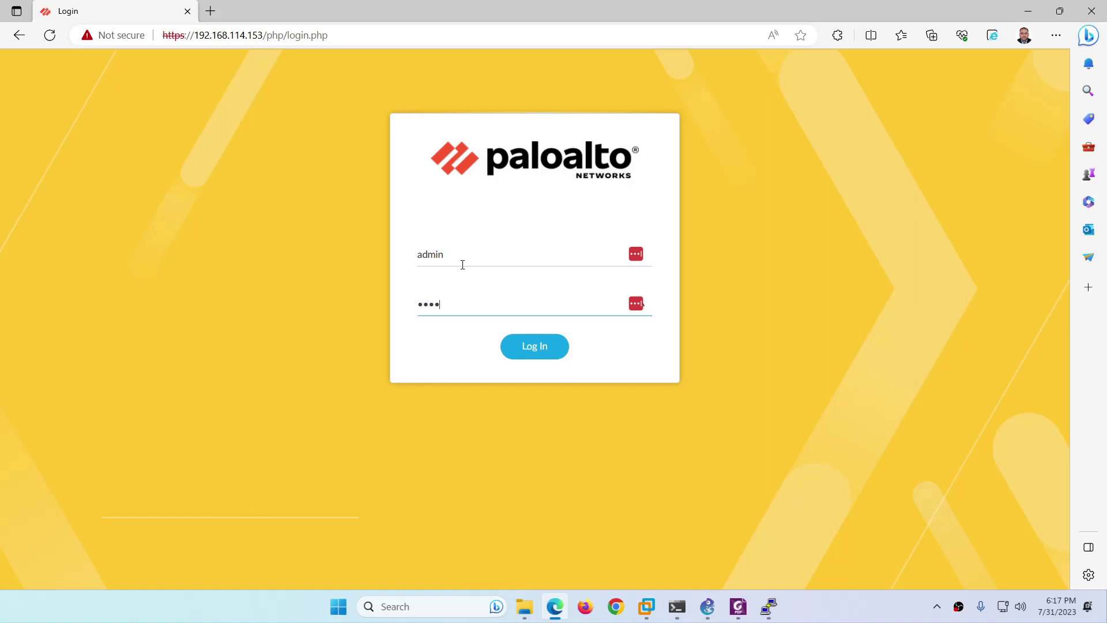
text(n@123)
key(Return)
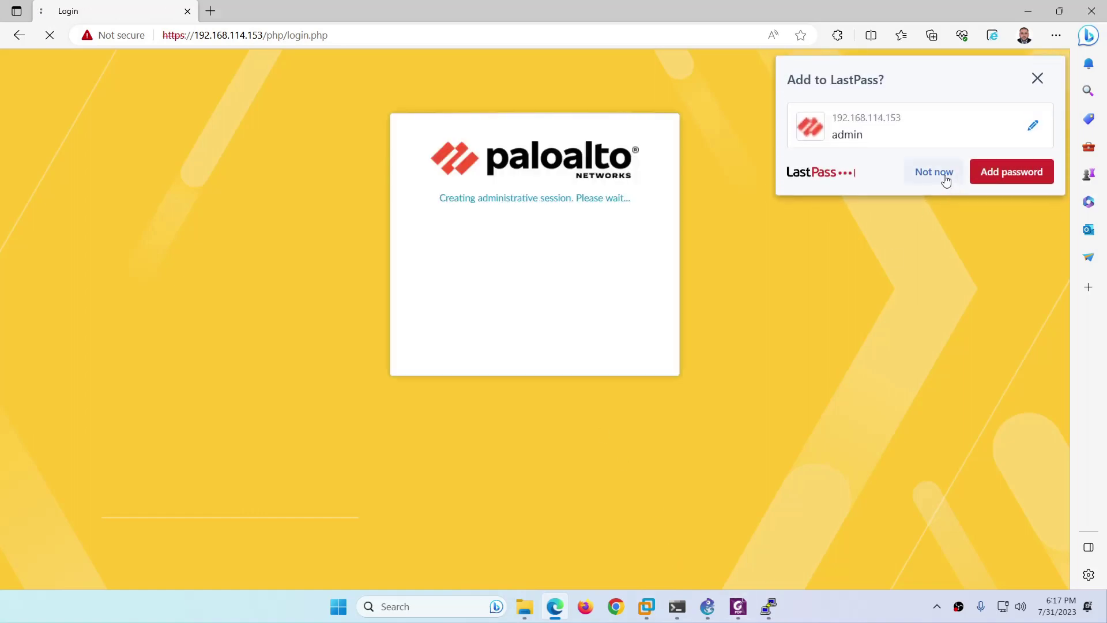
Dismiss the LastPass, Welcome and Telemetry prompts, then bring GNS3 back to the front.
click(944, 176)
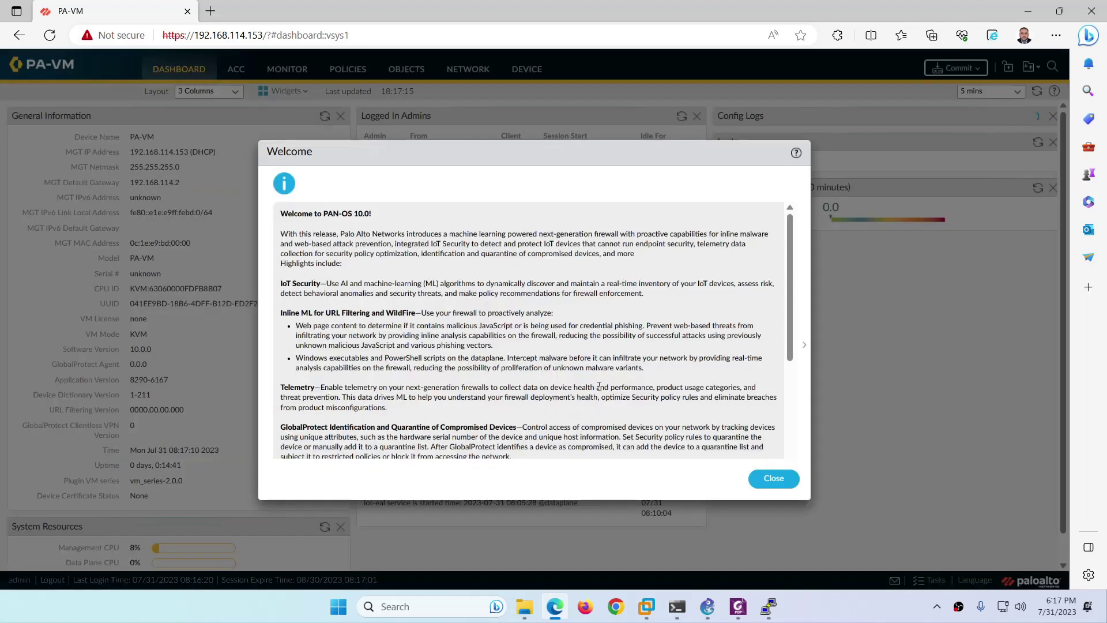
click(778, 480)
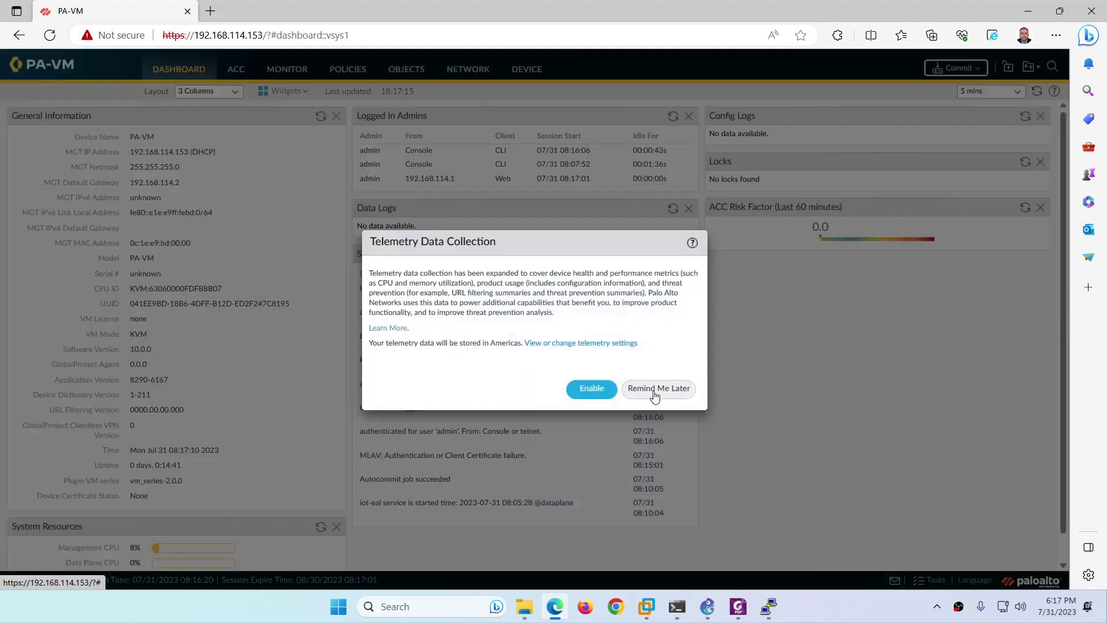
click(656, 389)
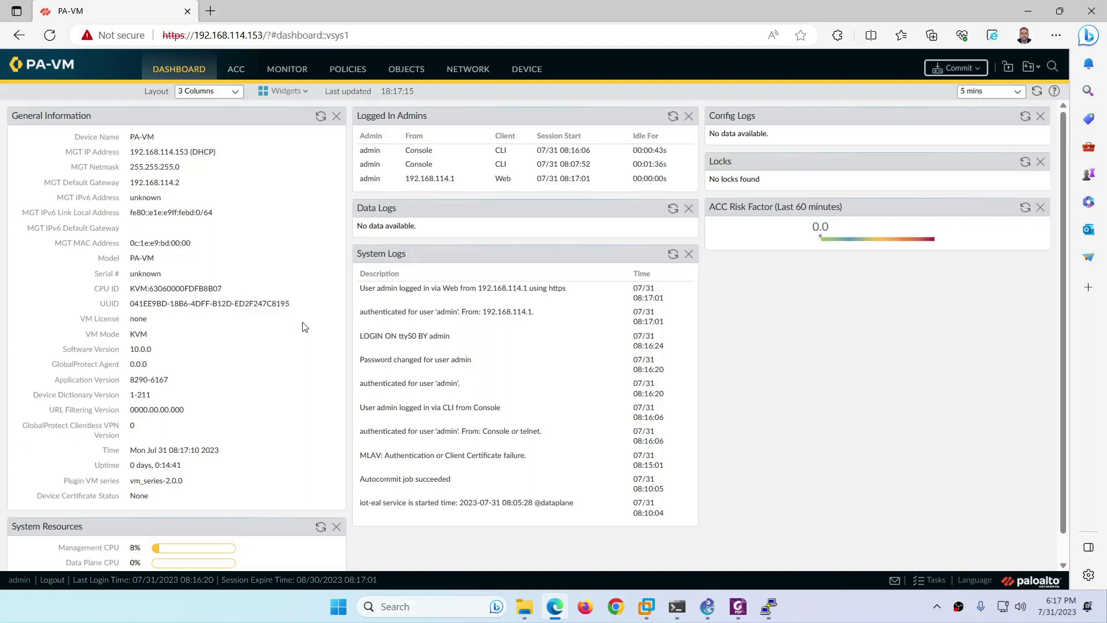
click(706, 606)
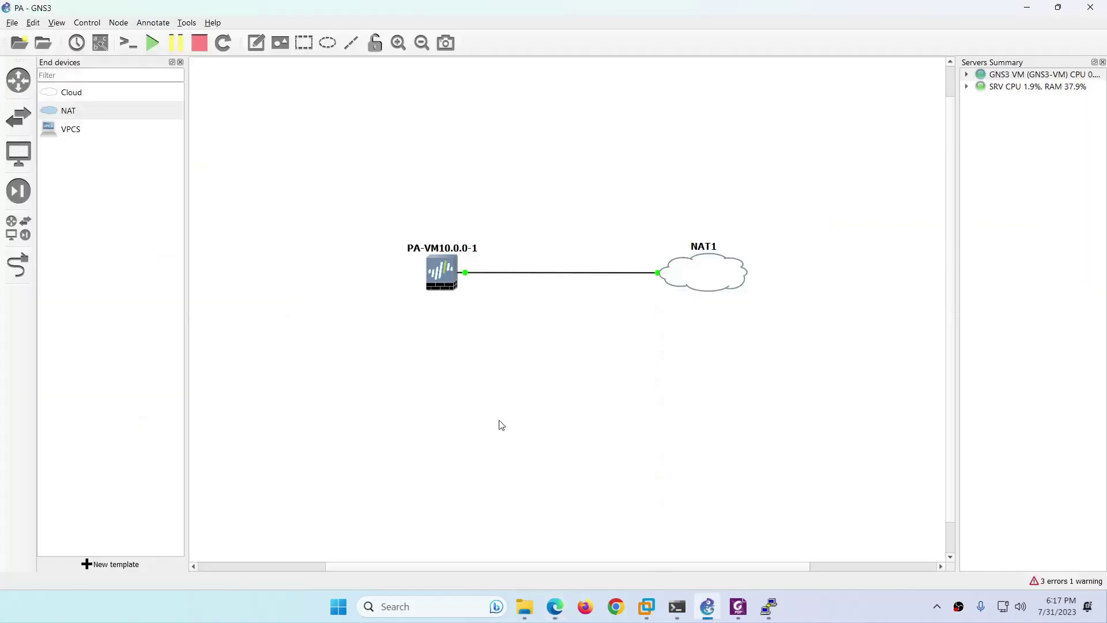